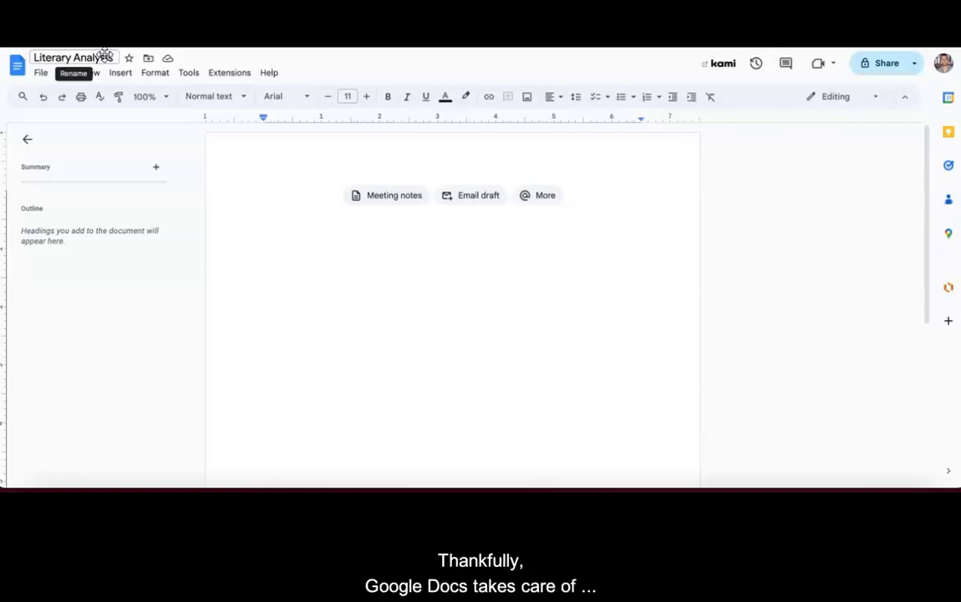
Check the page setup for portrait orientation, Letter paper size and 1-inch margins on all sides, and accept it.
left_click(41, 74)
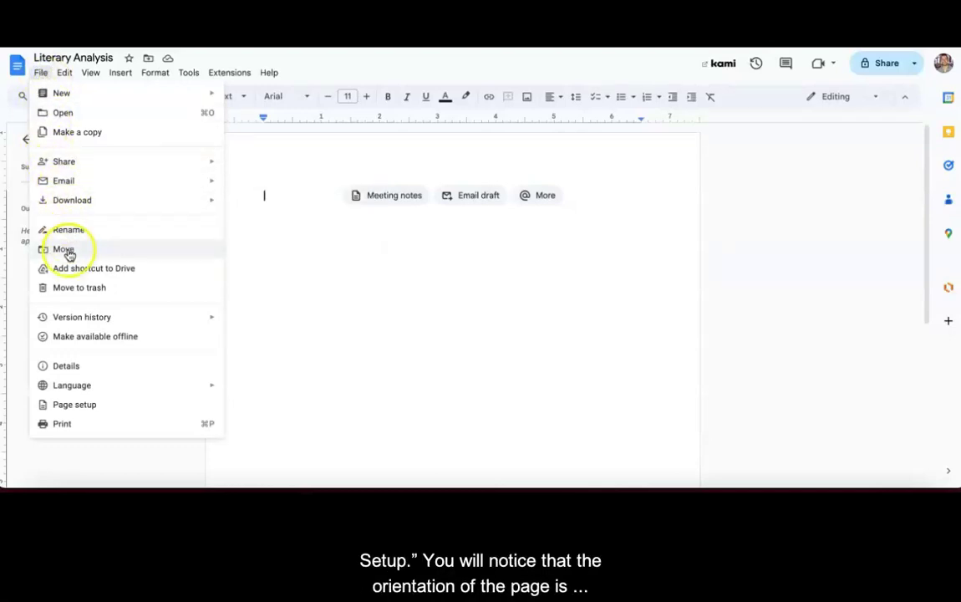
left_click(84, 406)
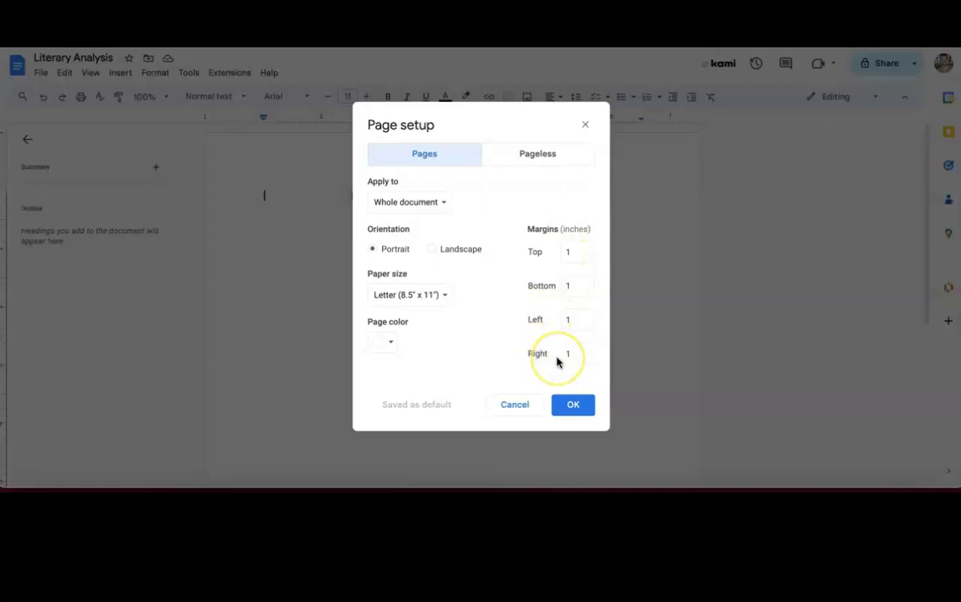
left_click(572, 405)
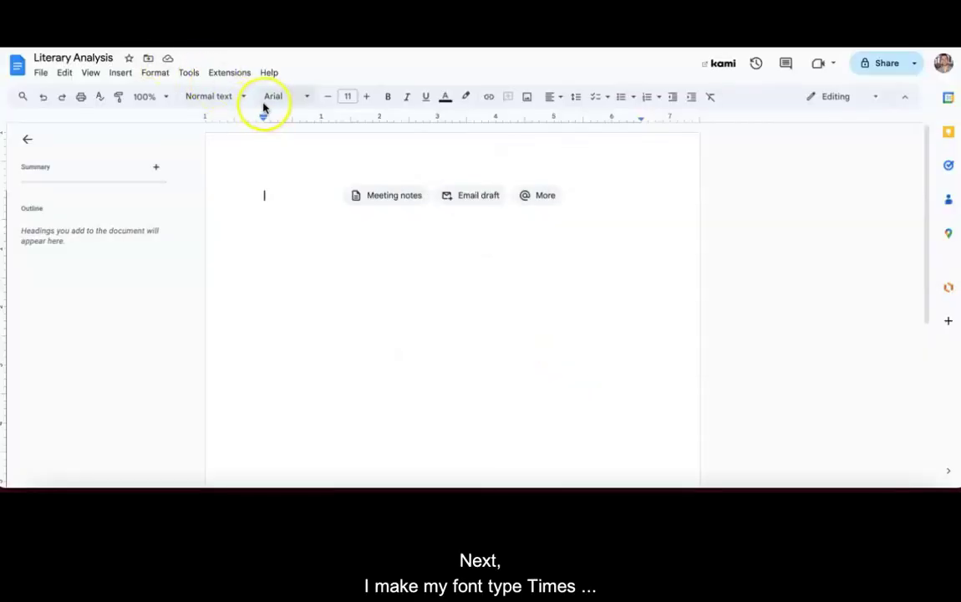
Set the text font to Times New Roman and the font size to 12.
left_click(305, 96)
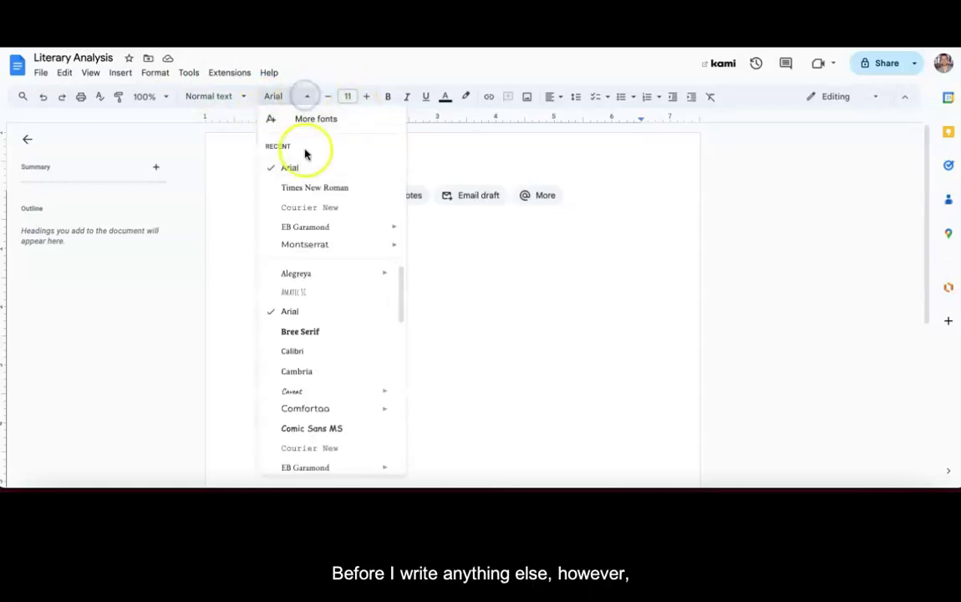
left_click(307, 187)
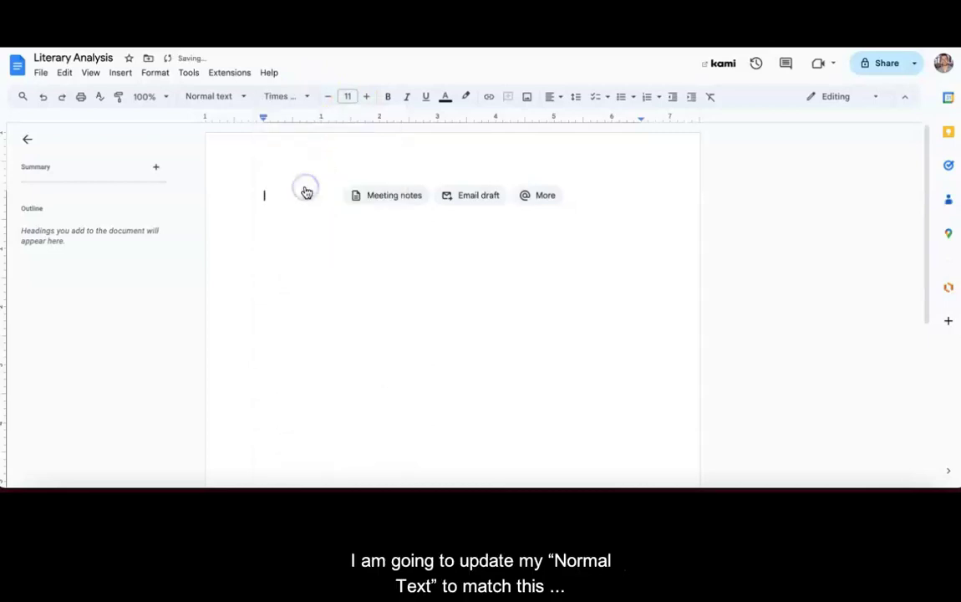
left_click(364, 97)
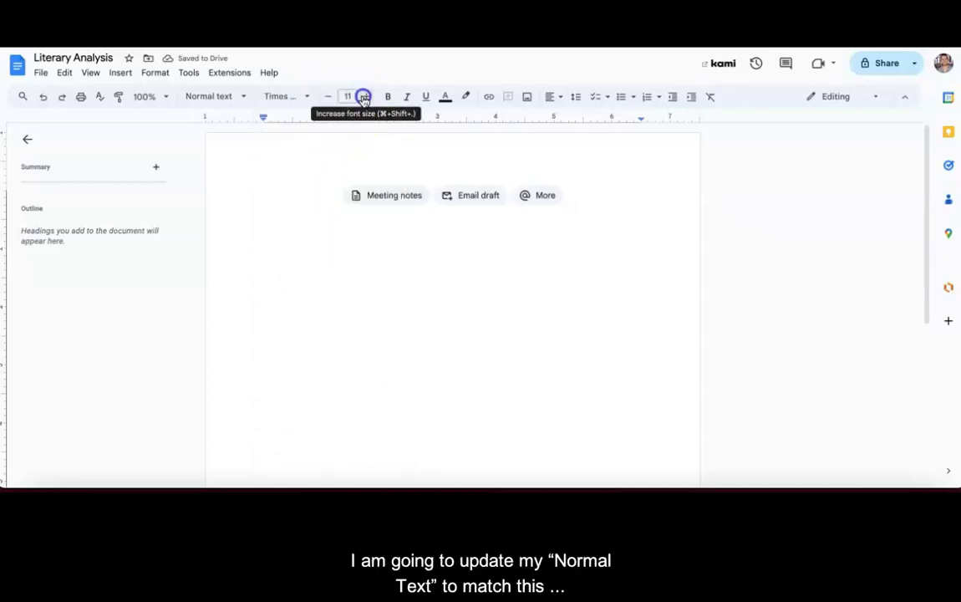
Enter the student's full name on the first line of the document.
left_click(294, 195)
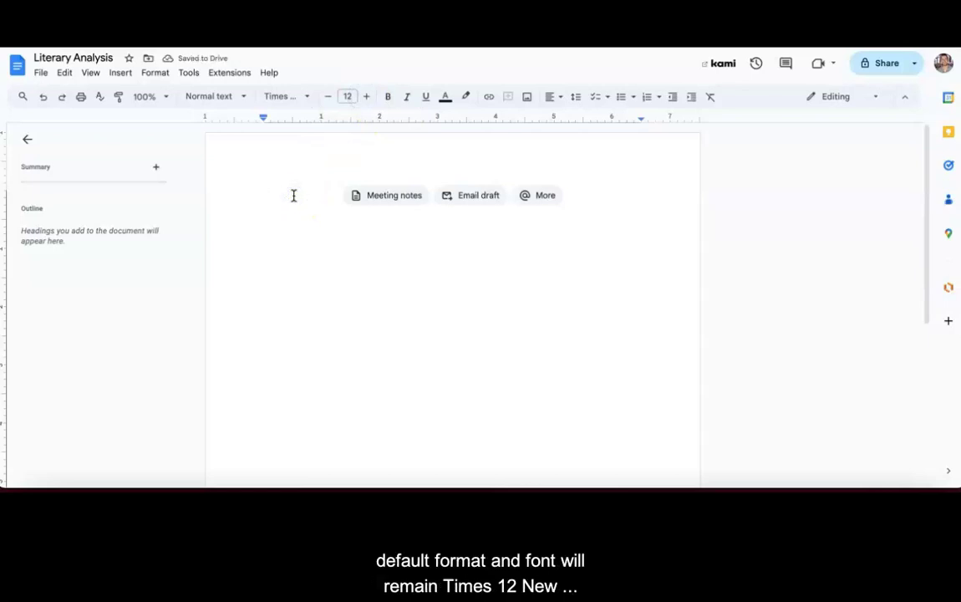
type("Wayne")
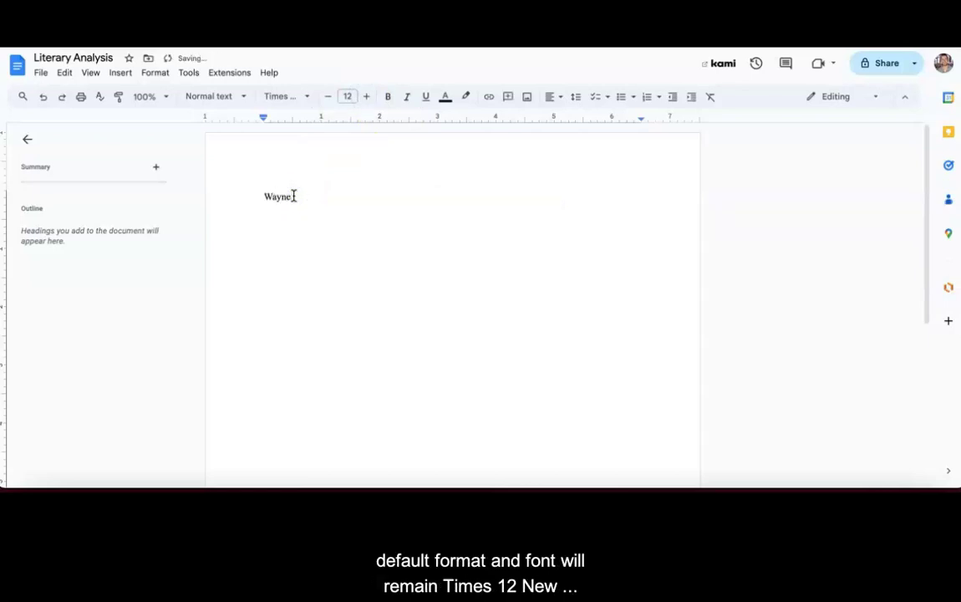
type(" Bruce")
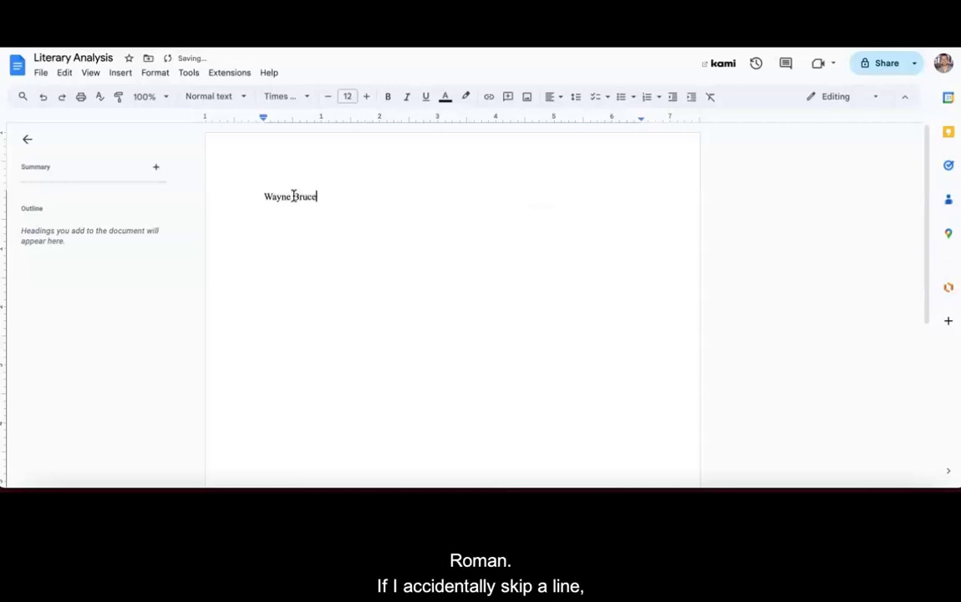
Update the Normal text style to match the formatting of the student's name line.
left_click(263, 144)
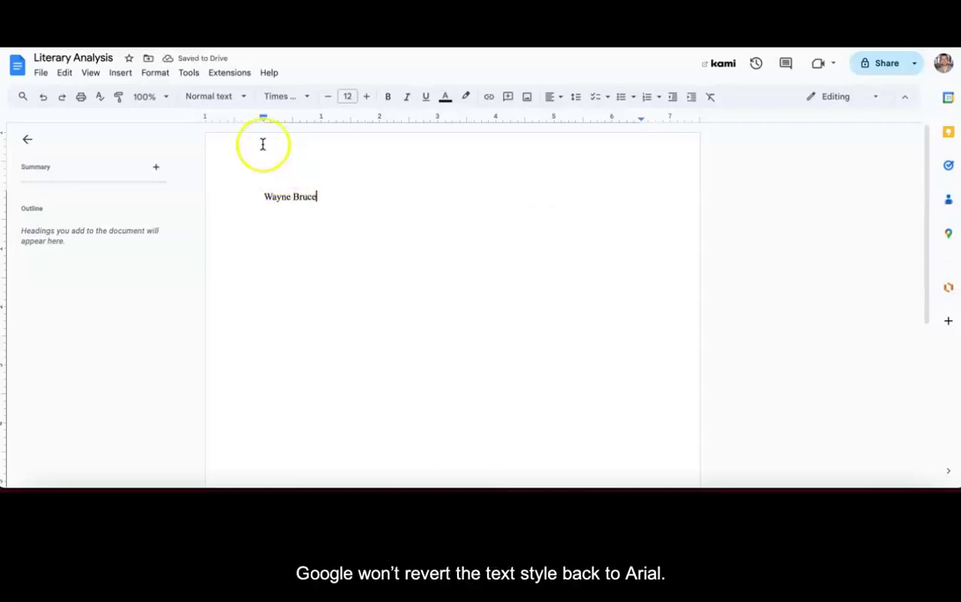
left_click(240, 97)
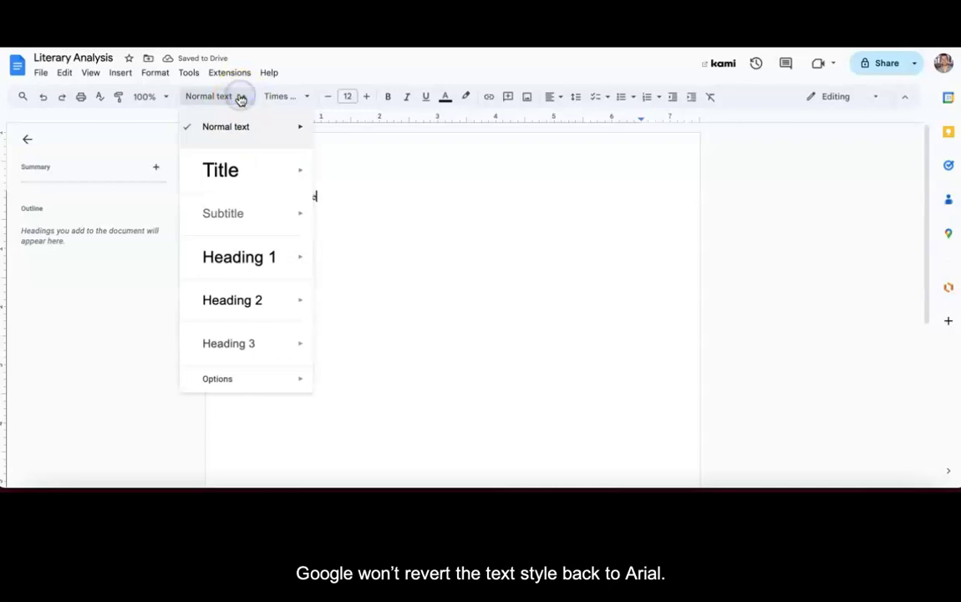
left_click(260, 128)
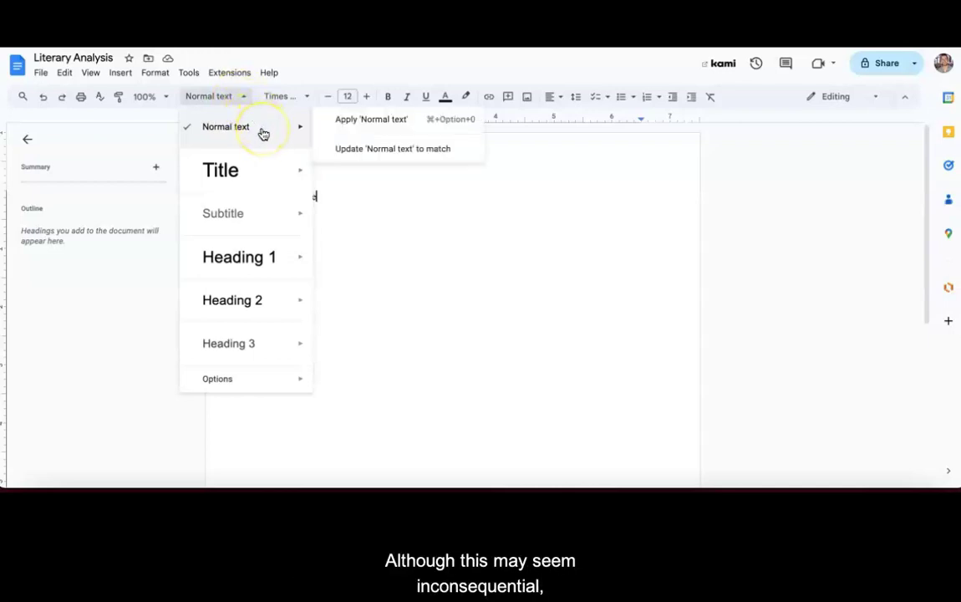
left_click(332, 150)
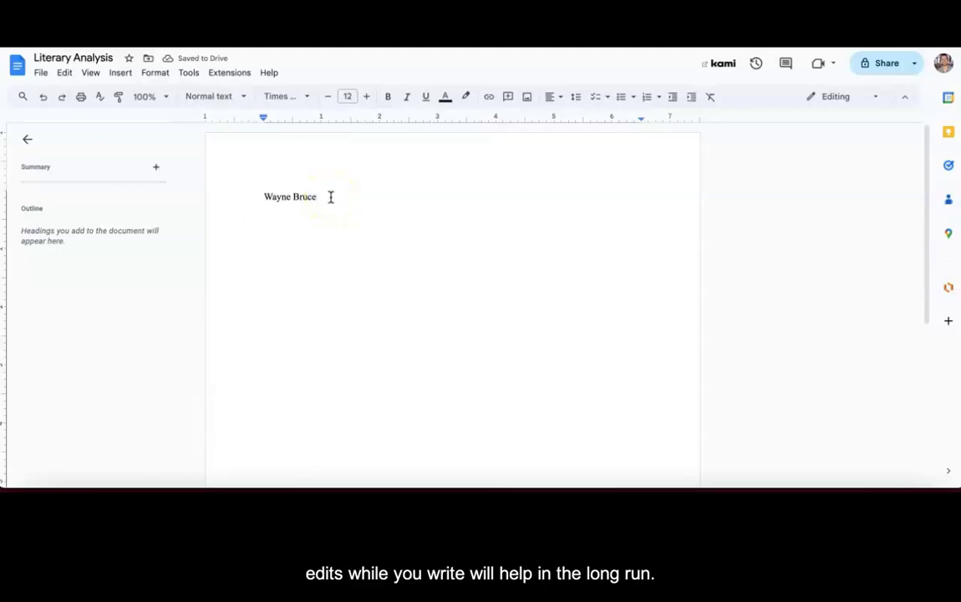
Set the line spacing of the student's name line to double.
key("Return")
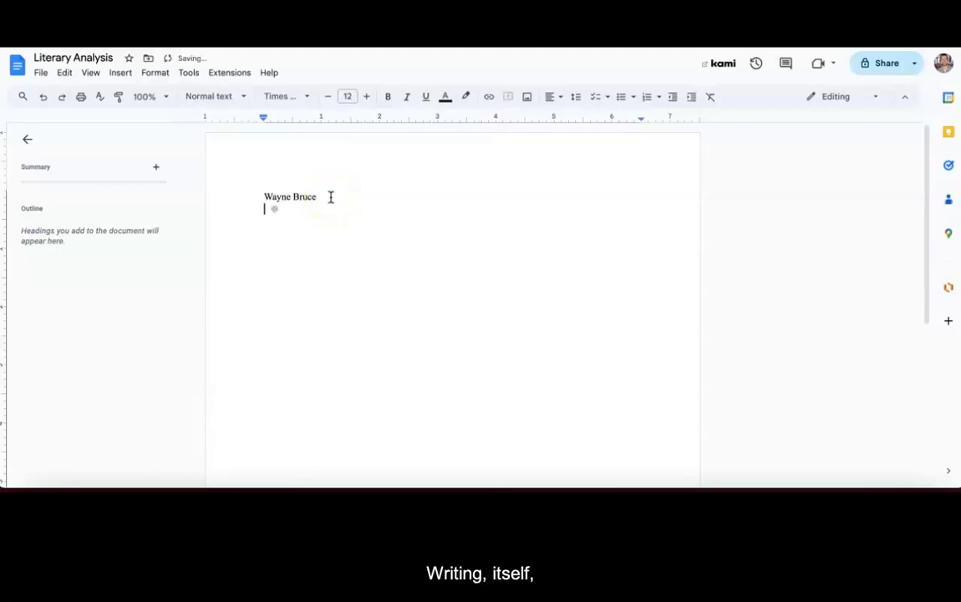
key("Return")
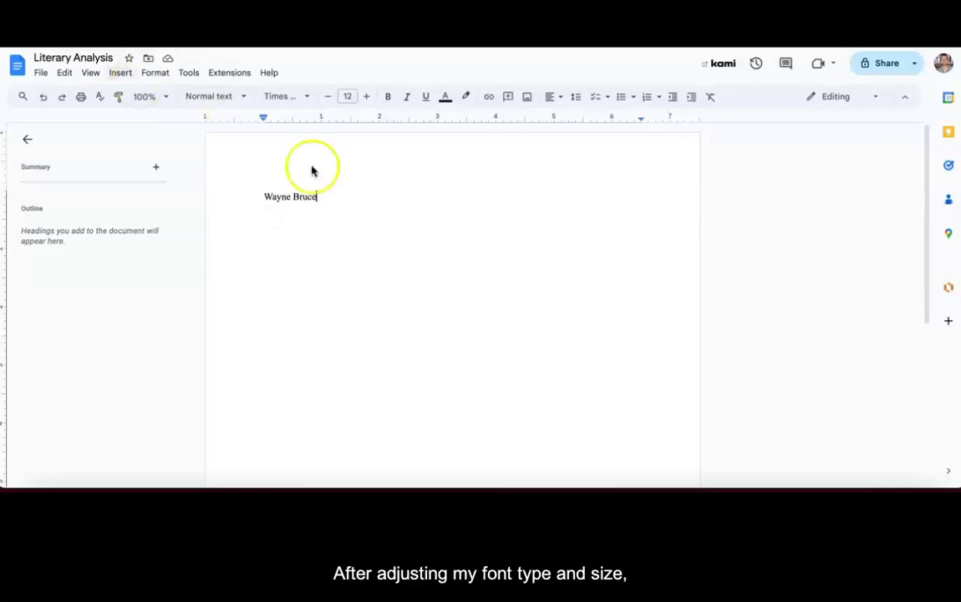
left_click(368, 193)
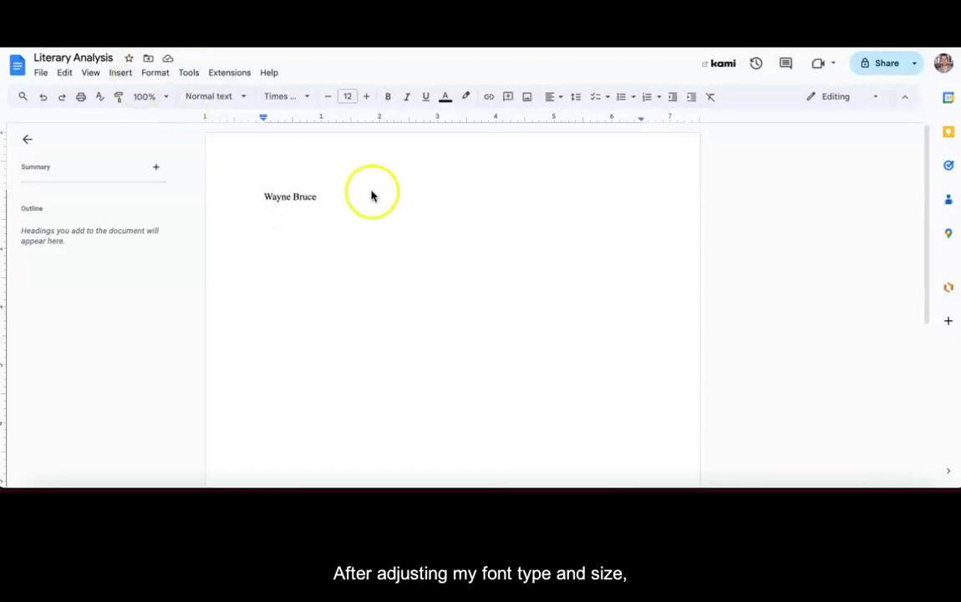
left_click(576, 98)
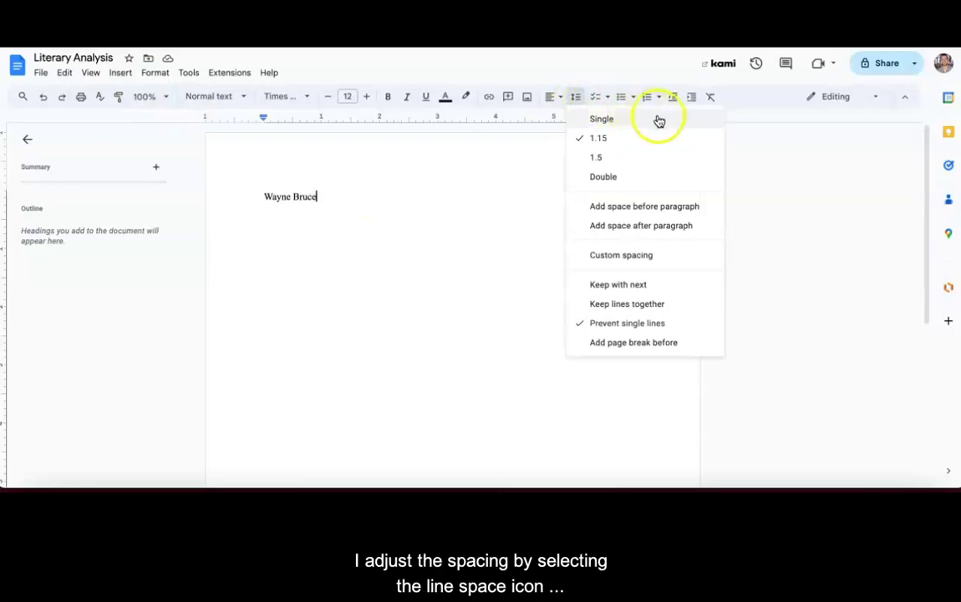
left_click(653, 180)
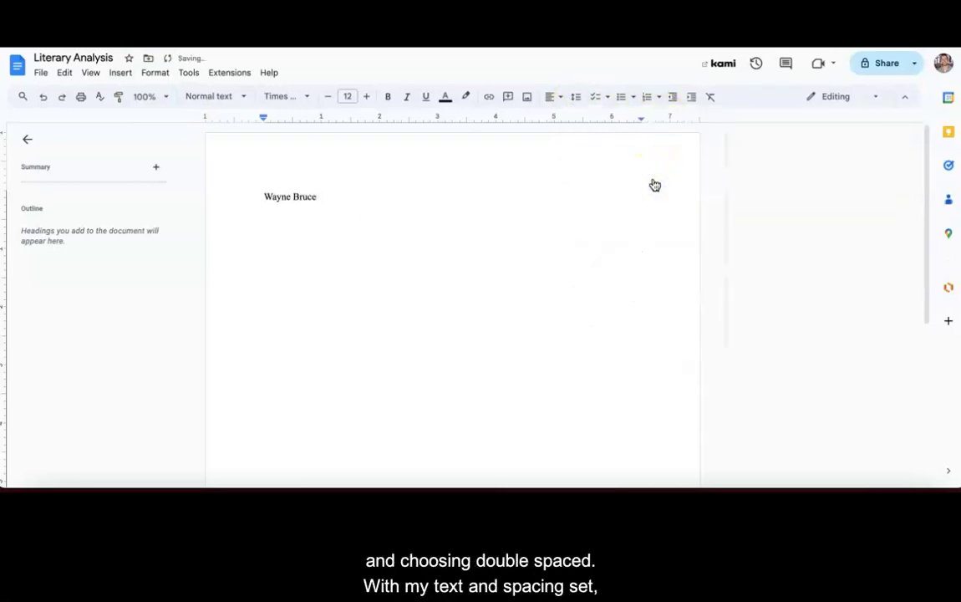
Complete the heading below the student's name with separate lines for the teacher's name, "English 12" and "January 26, 2024".
key("Return")
type("Mr. ")
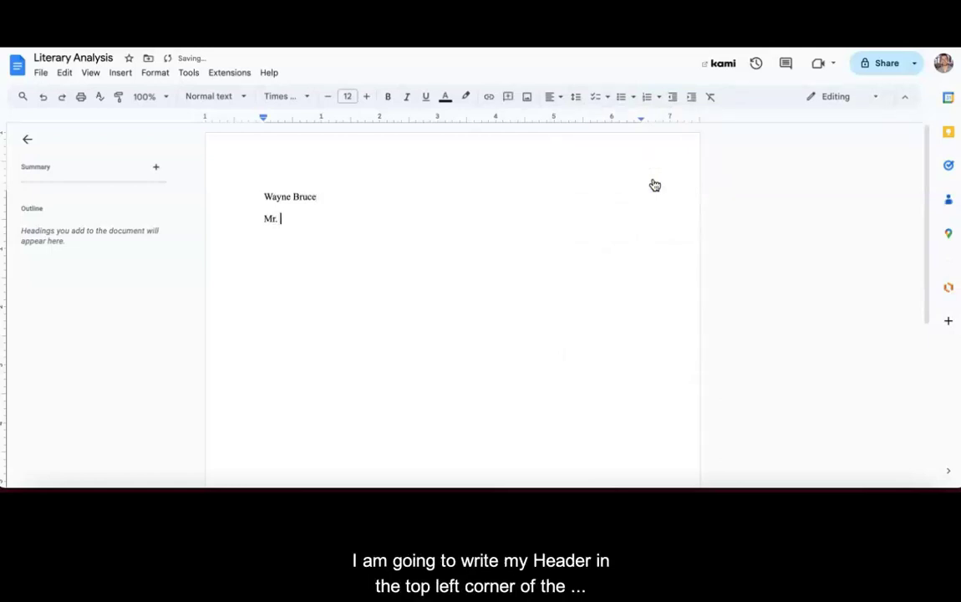
type("Weissman Canale")
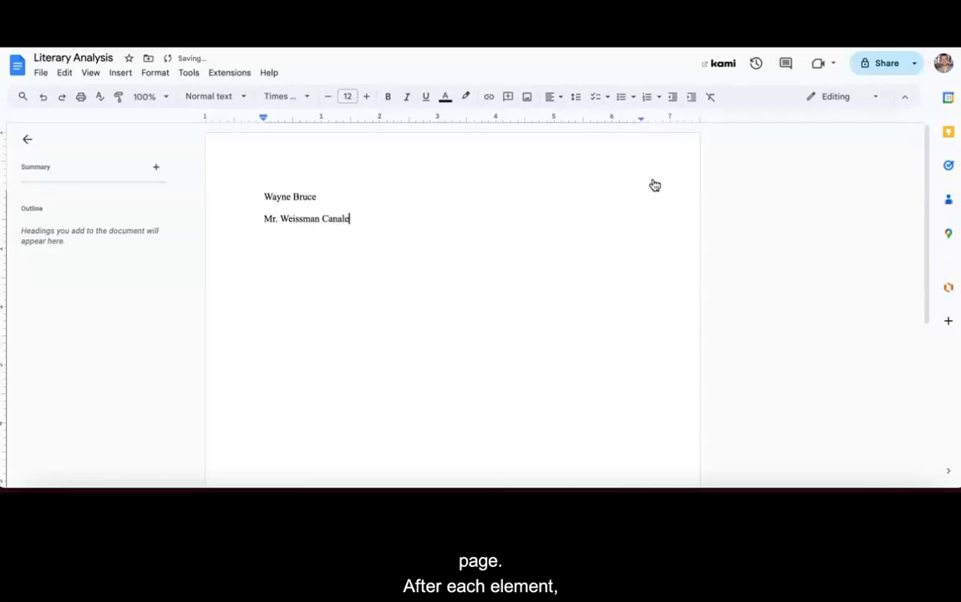
key("Return")
type("Engl")
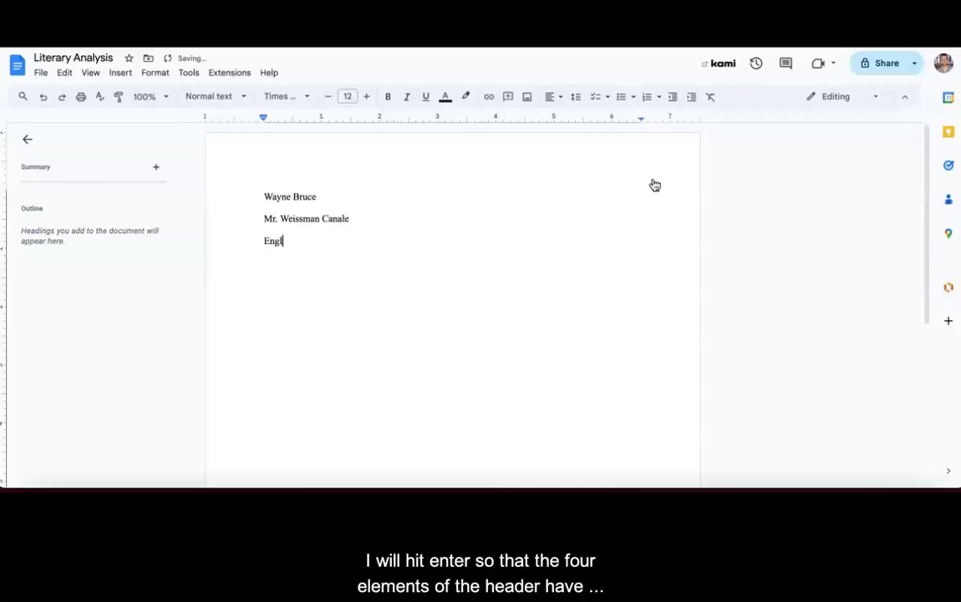
type("ish 12")
key("Return")
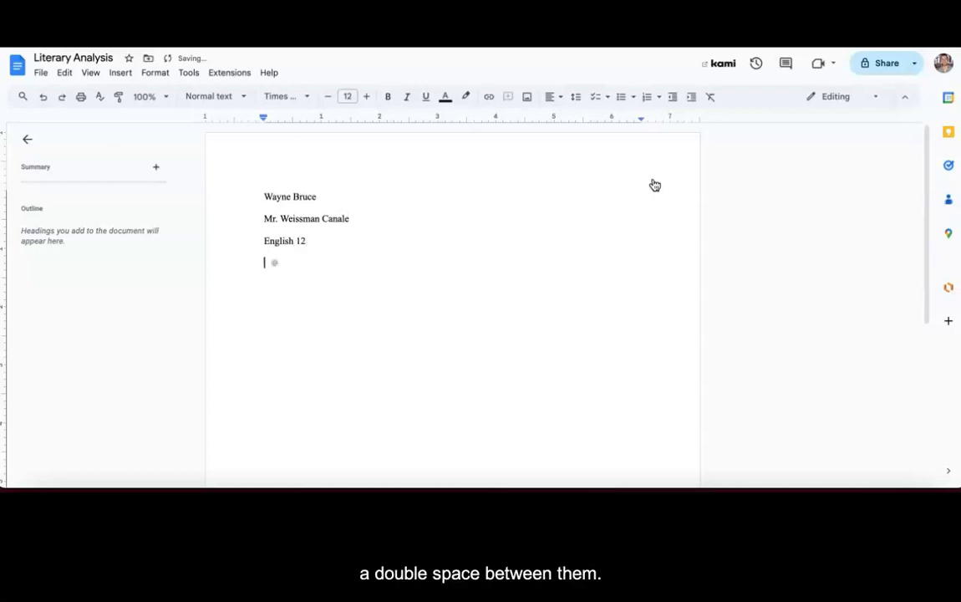
type("January 2")
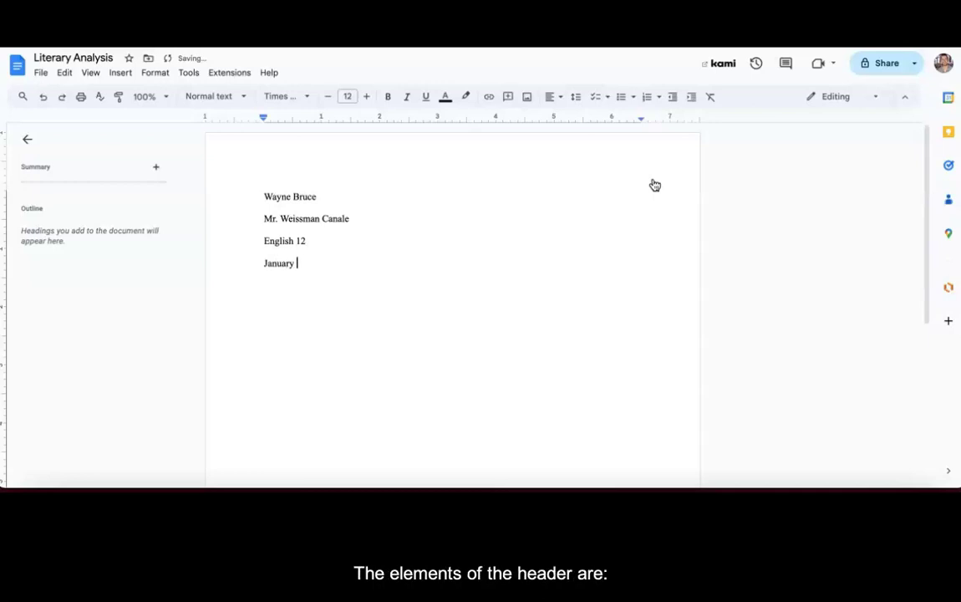
type("6, 2024")
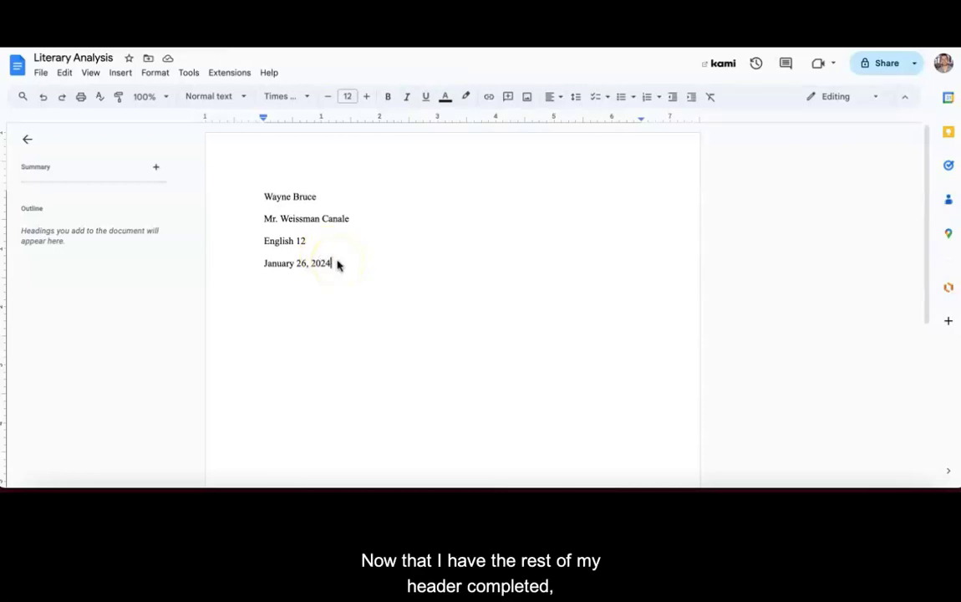
Add a center-aligned line reading "Title" below the date.
left_click(336, 262)
key("Return")
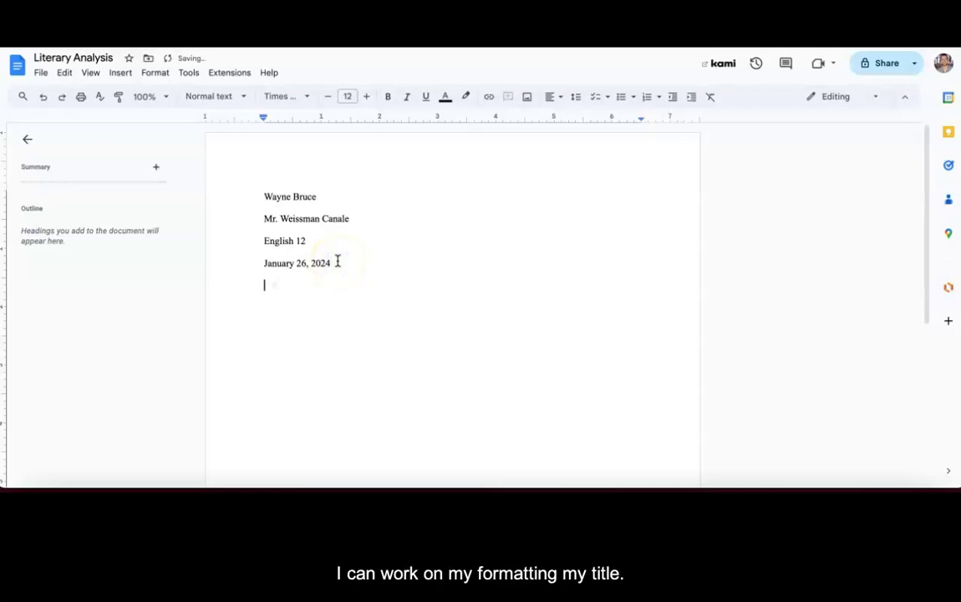
left_click(553, 97)
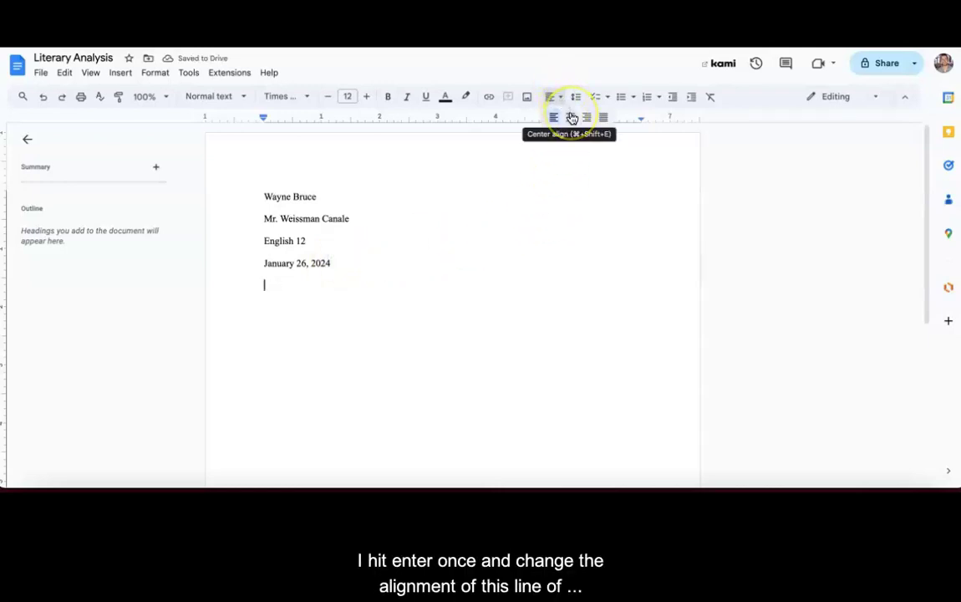
left_click(571, 117)
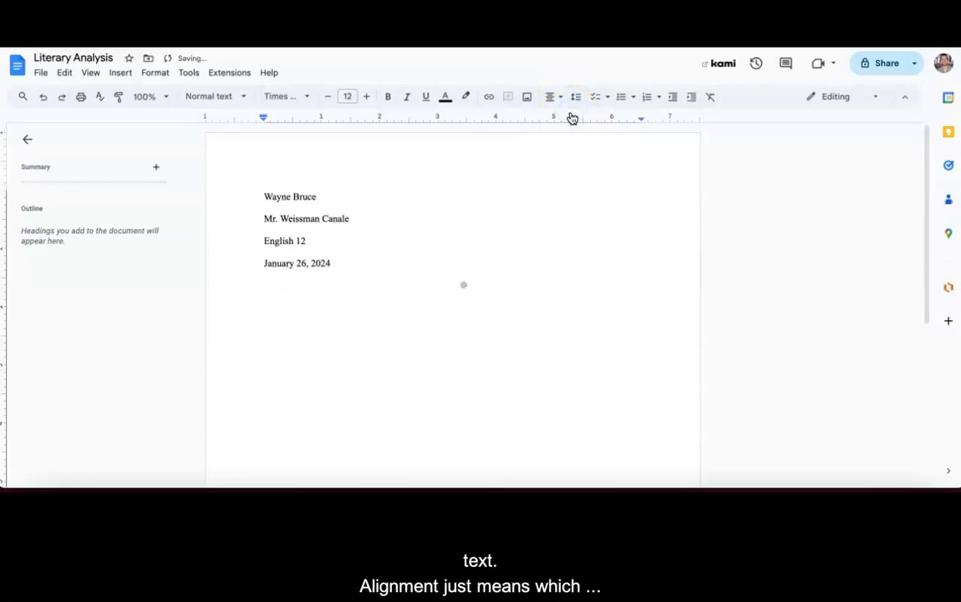
type("Title")
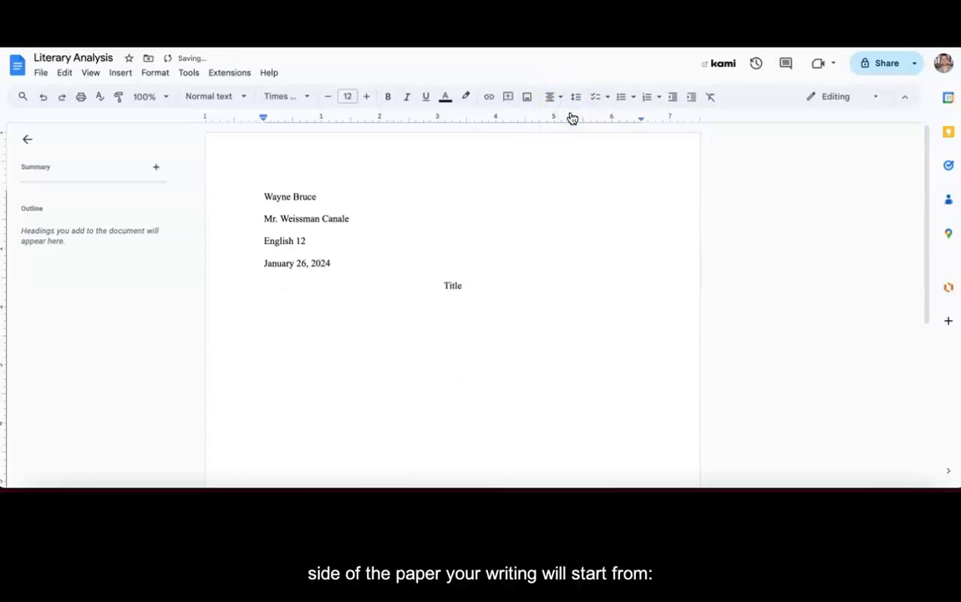
Start a left-aligned body paragraph below the title with a first-line tab indent and the text "Writing something brilliant...".
key("Return")
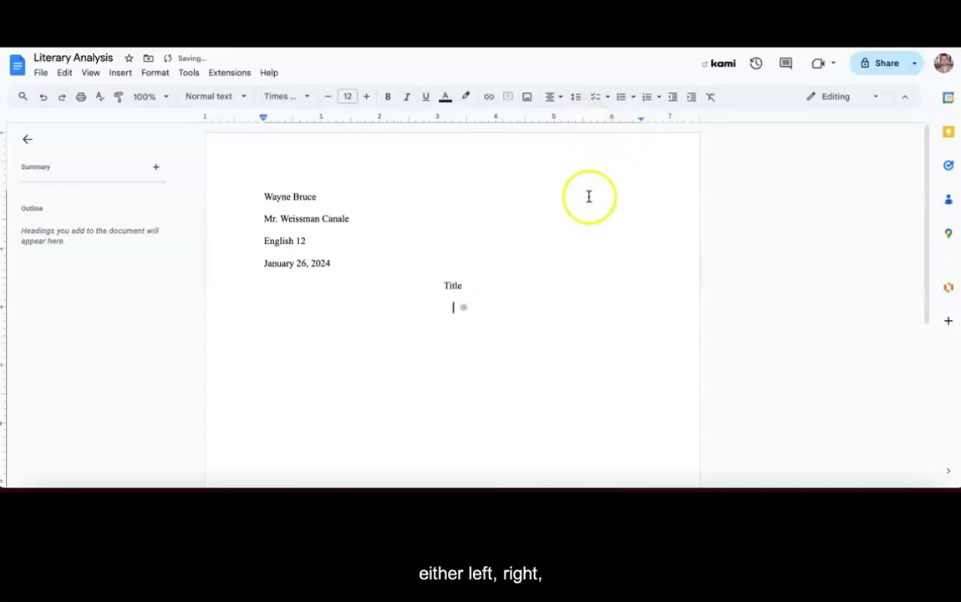
left_click(562, 98)
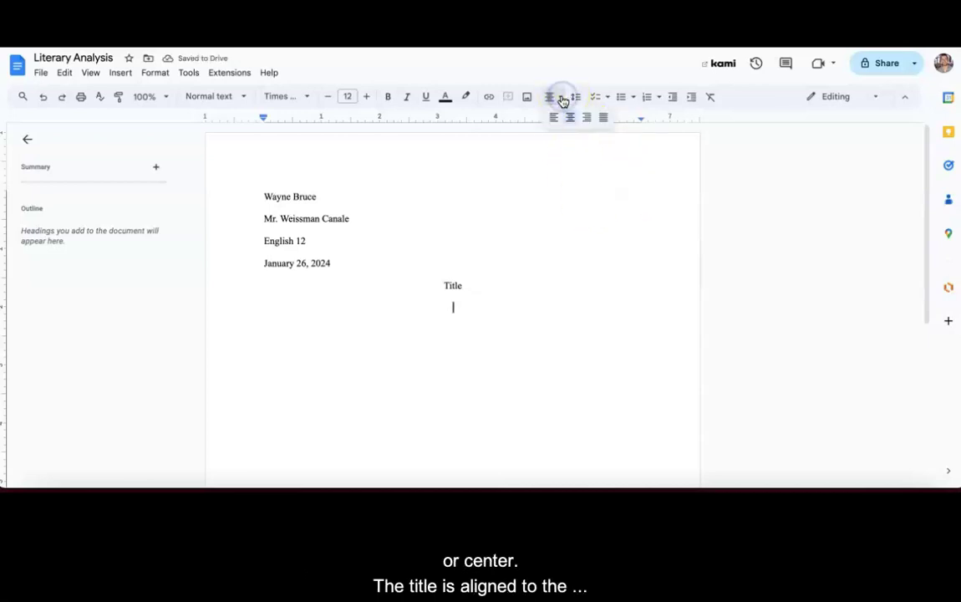
left_click(555, 119)
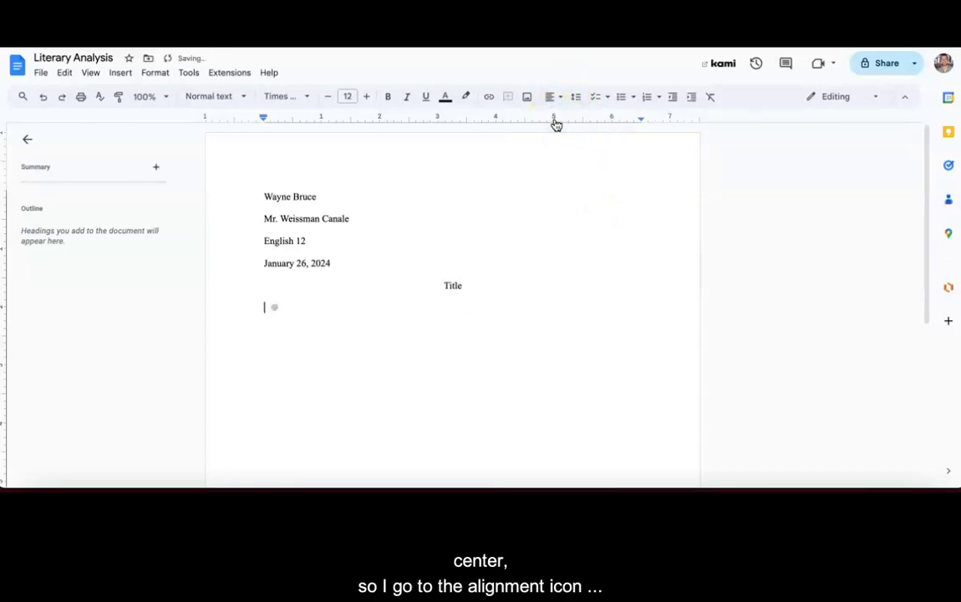
key("Tab")
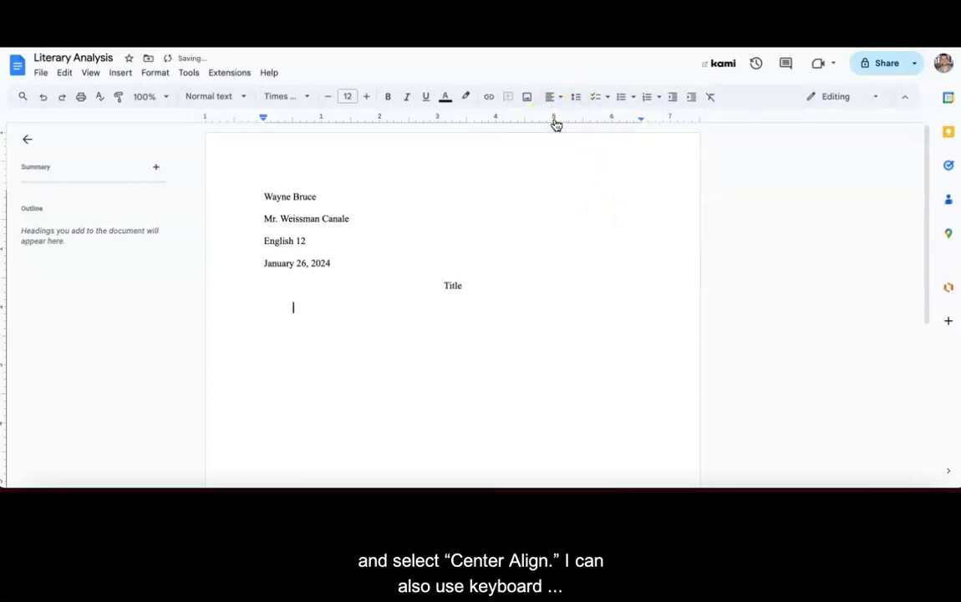
type("Writin")
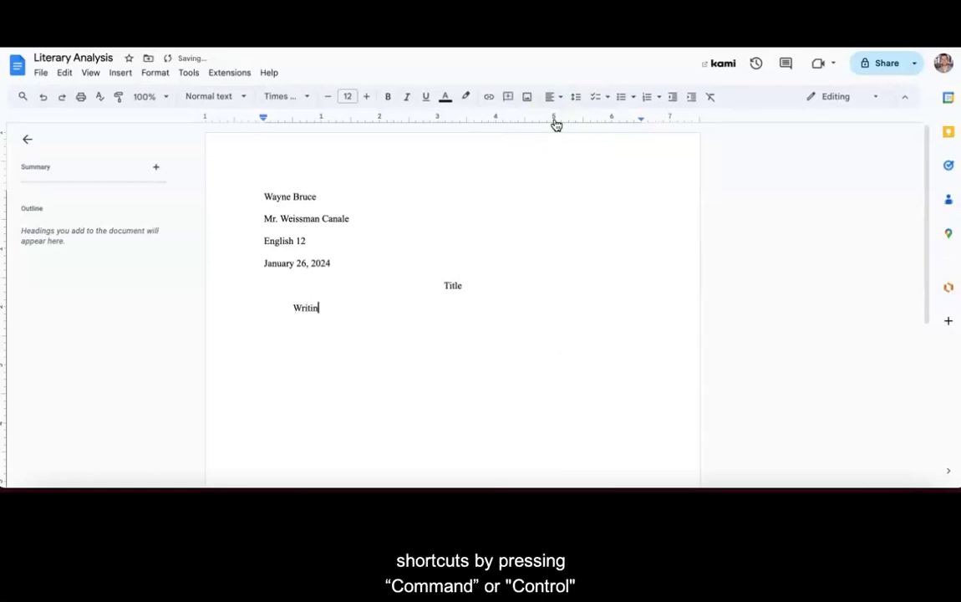
type("g something brilliant...")
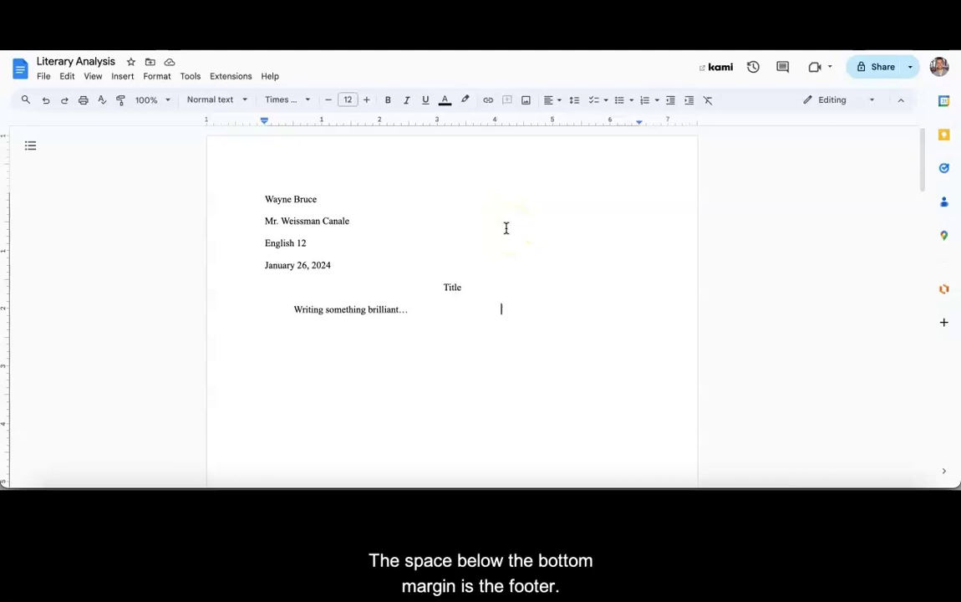
Open the first page's header for editing and right-align its line.
double_click(493, 160)
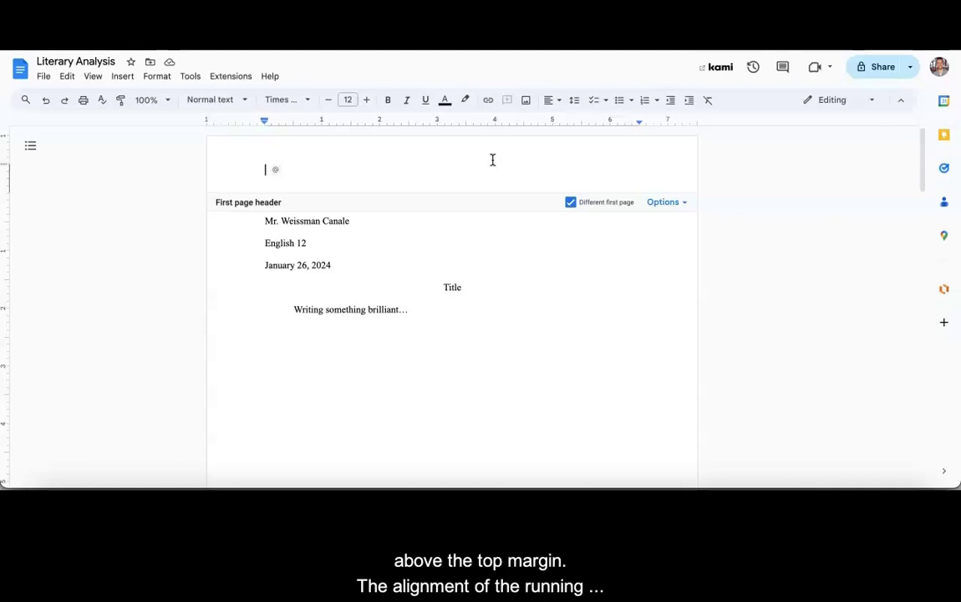
left_click(555, 101)
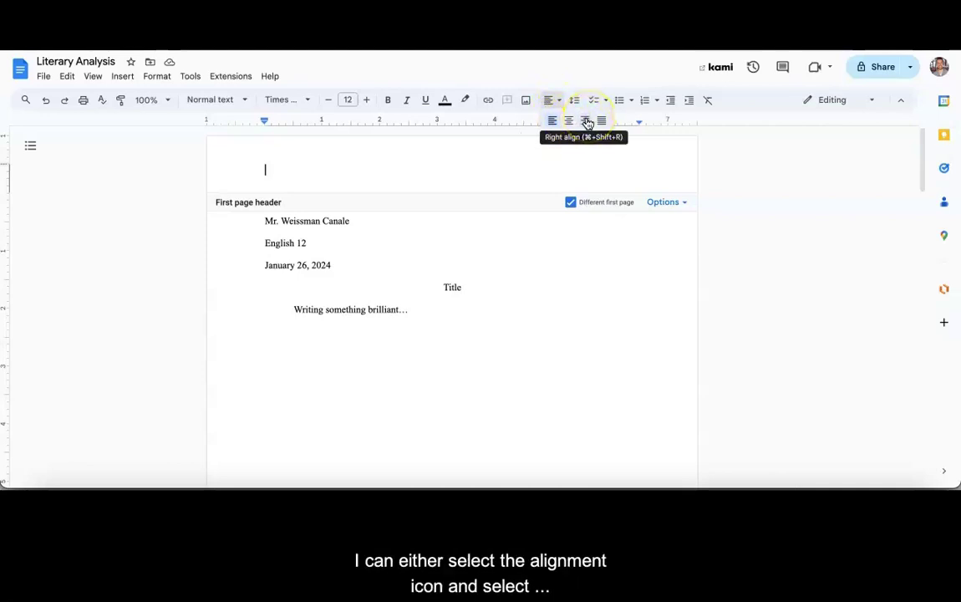
left_click(589, 121)
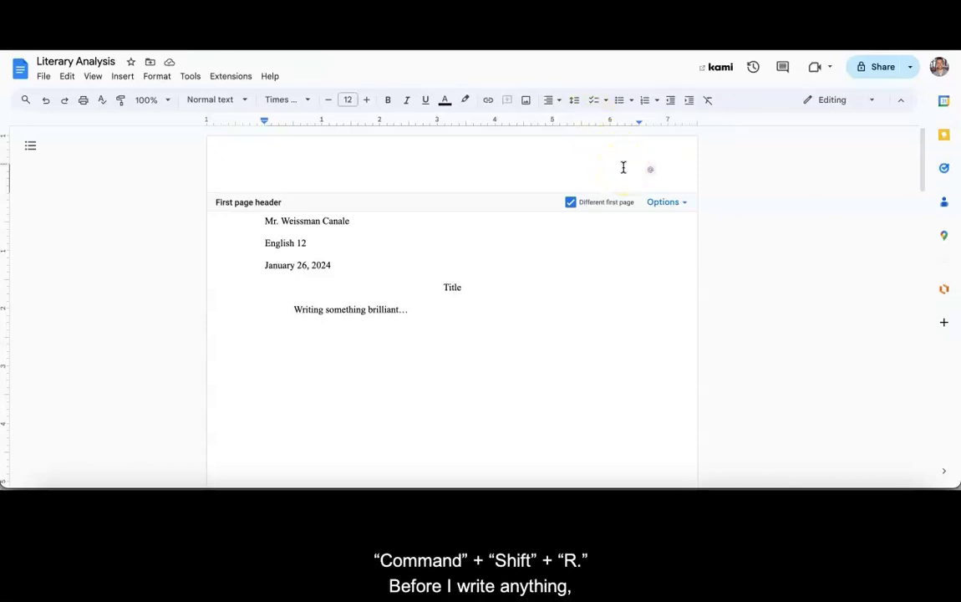
Add page numbers to the header starting at 1, with showing on the first page turned off.
left_click(681, 205)
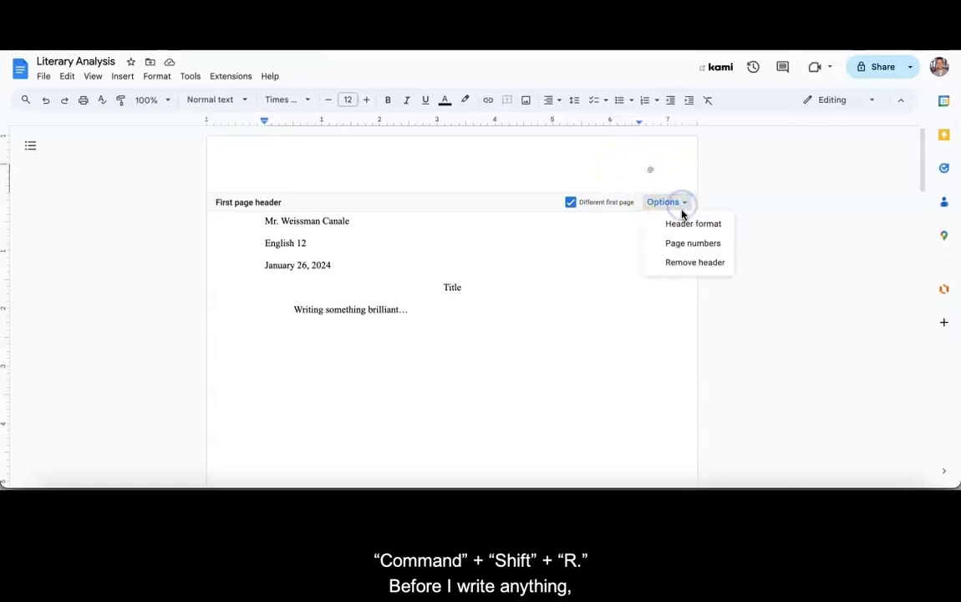
left_click(714, 248)
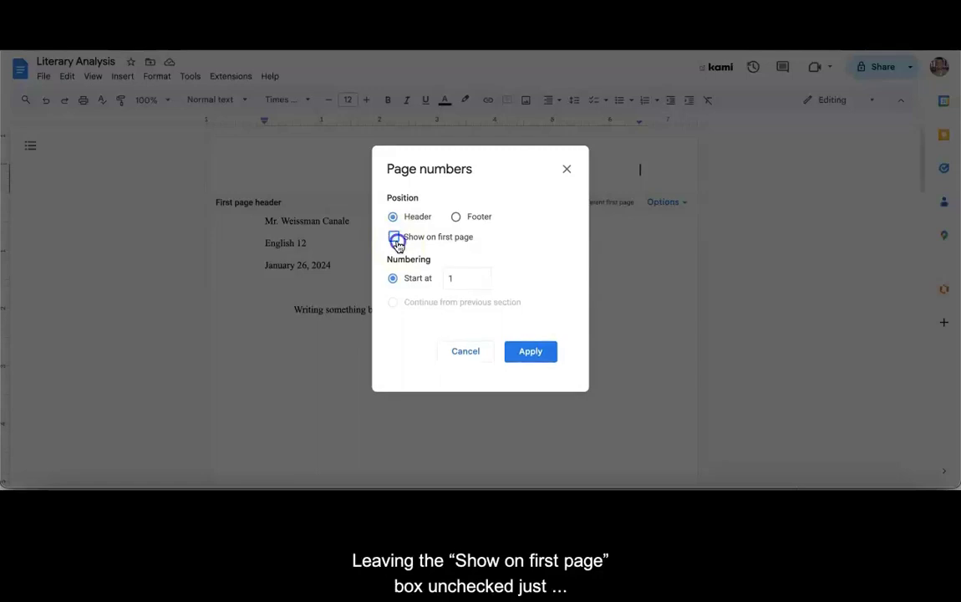
left_click(394, 236)
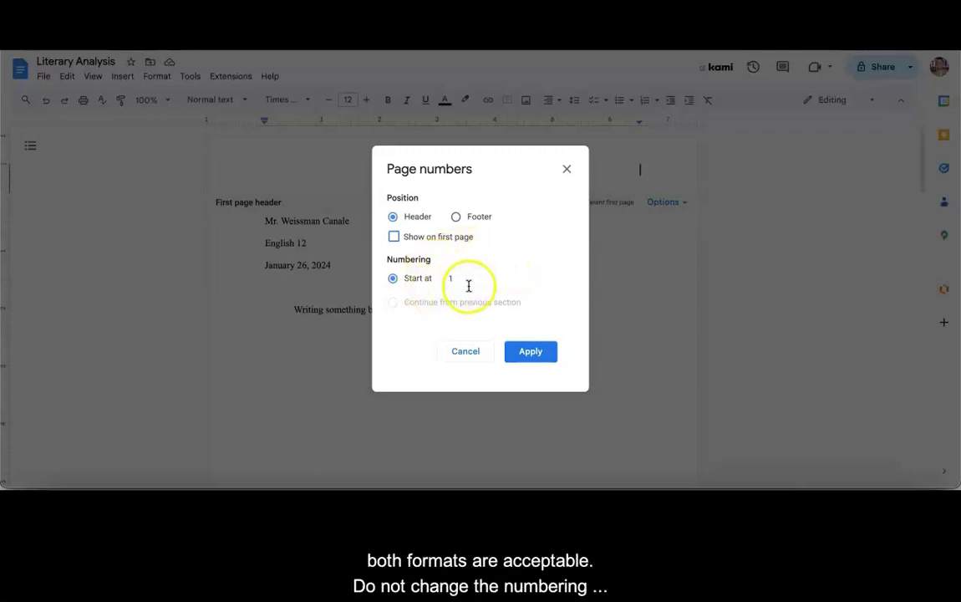
left_click(534, 351)
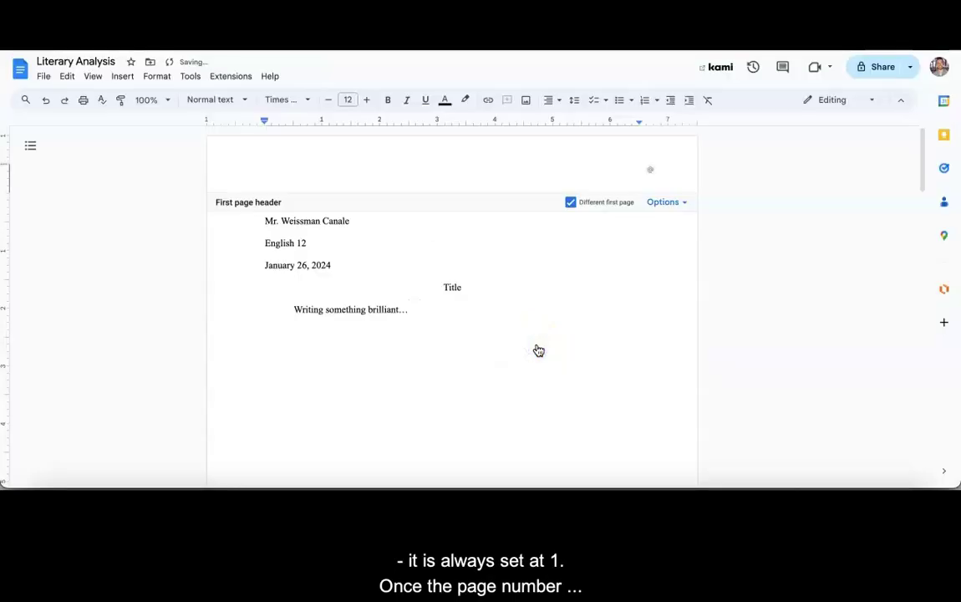
Insert the student's last name and a space before the page number in the second page's header.
scroll(538, 351, "down", 6)
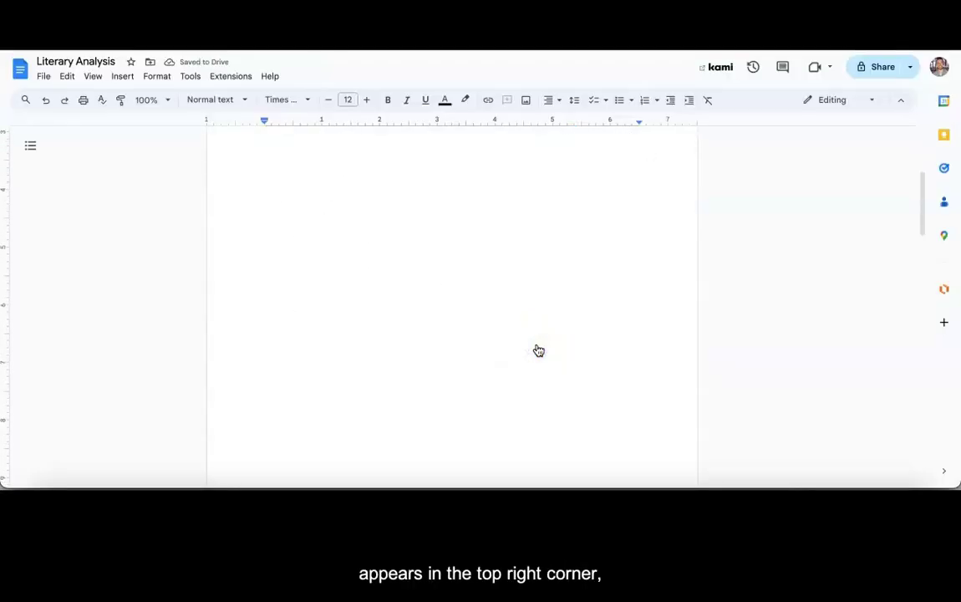
scroll(538, 351, "down", 3)
left_click(631, 420)
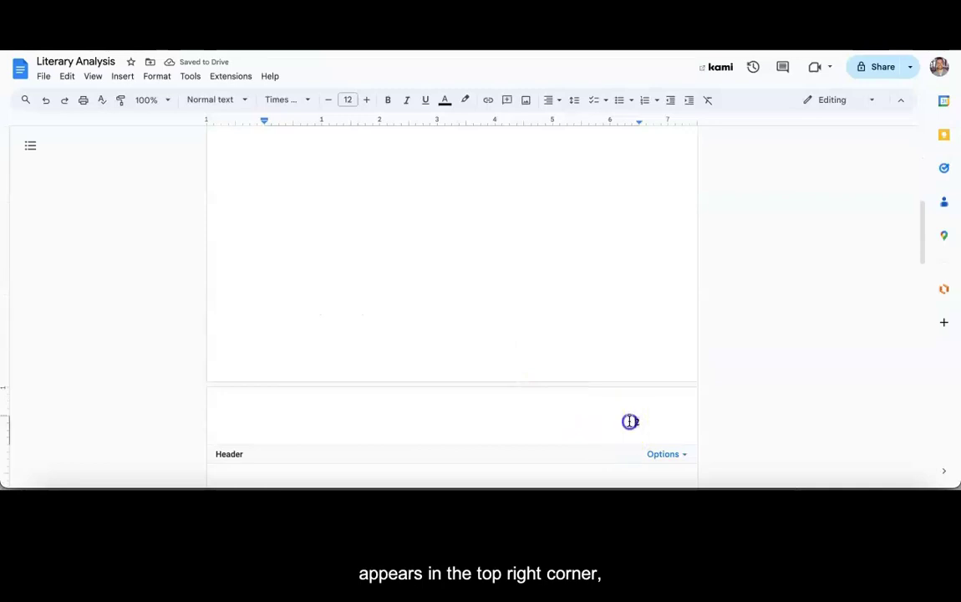
scroll(556, 408, "down", 1)
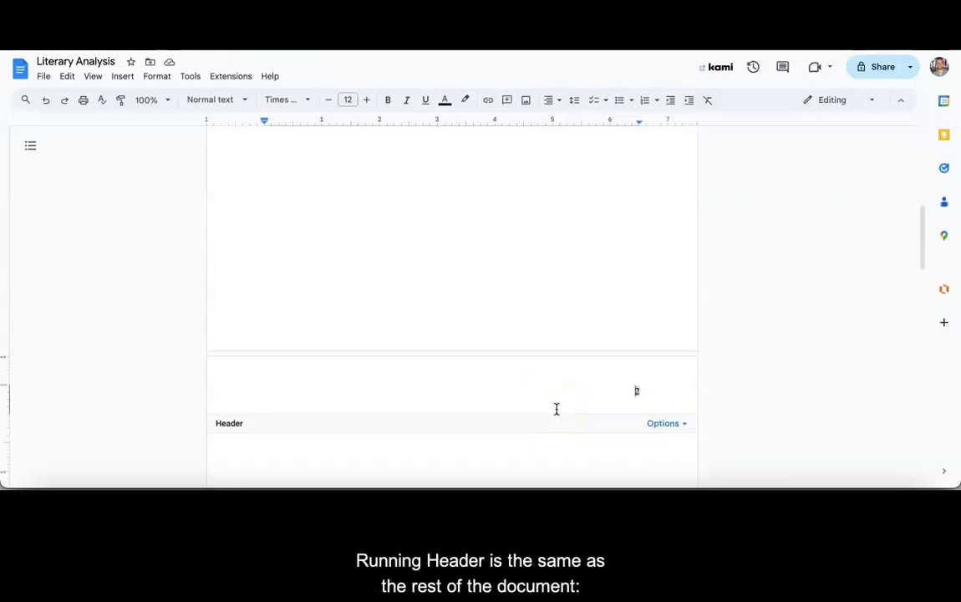
type("Bruce")
Check the running header on the first, second and third pages, including the different first page setting.
scroll(556, 408, "down", 4)
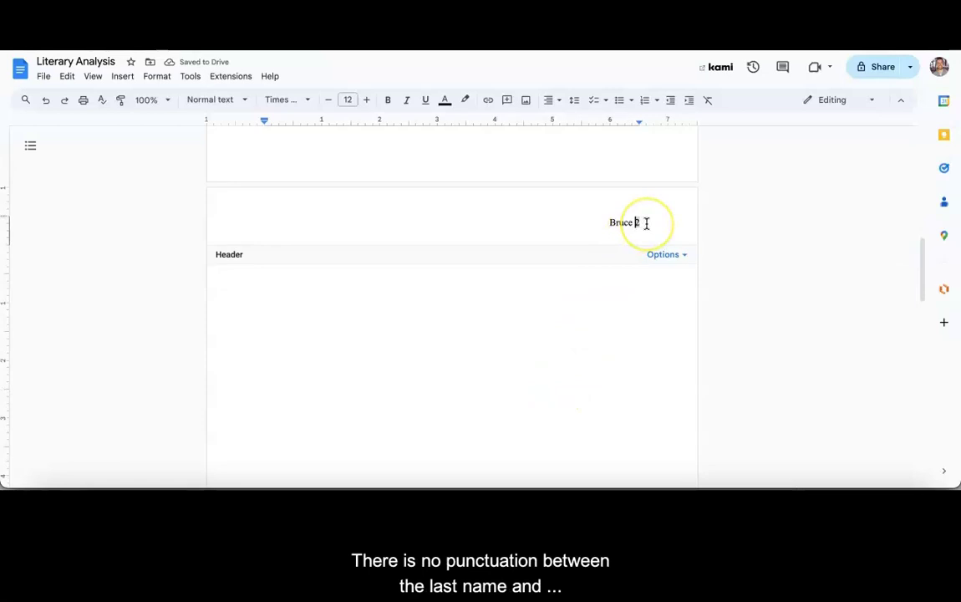
scroll(646, 223, "down", 1)
scroll(646, 224, "down", 1)
left_click(669, 214)
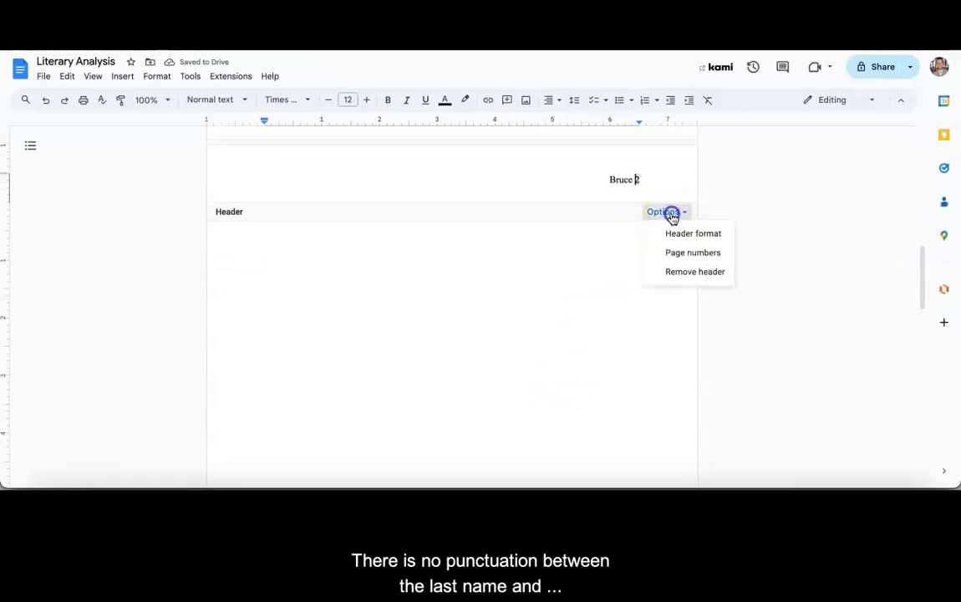
left_click(671, 214)
scroll(672, 219, "up", 5)
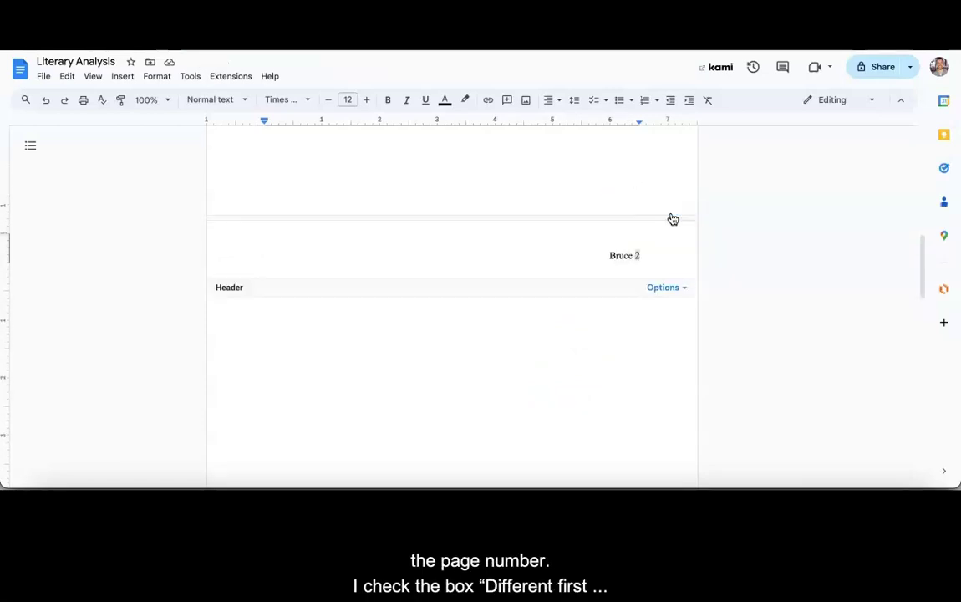
scroll(673, 219, "up", 10)
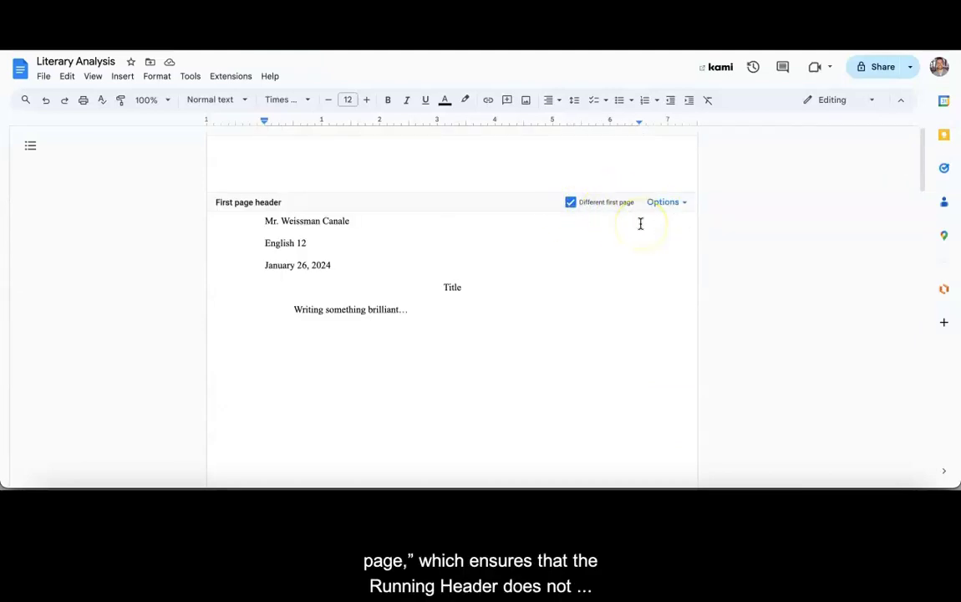
scroll(641, 223, "down", 3)
scroll(640, 223, "down", 12)
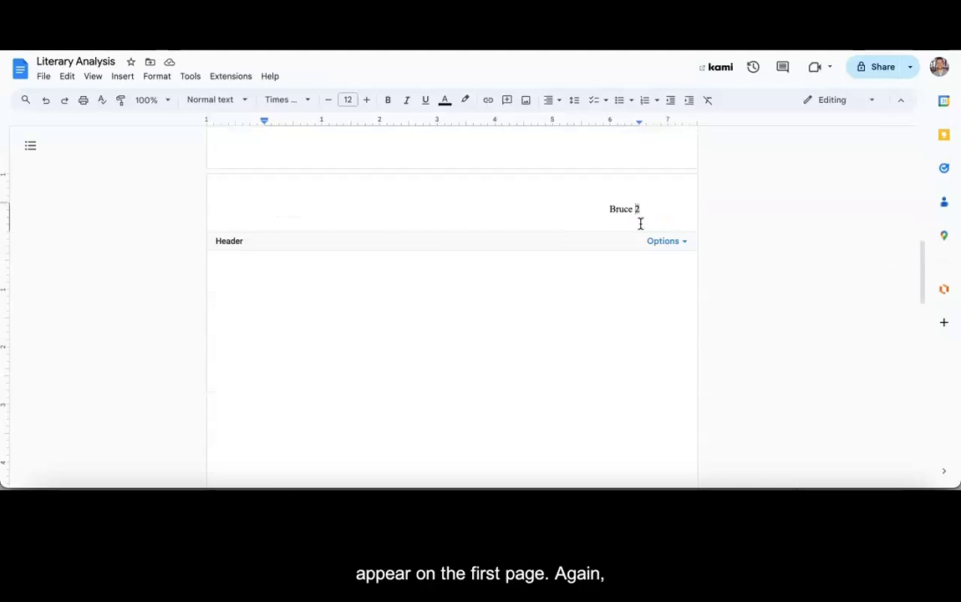
scroll(640, 223, "down", 1)
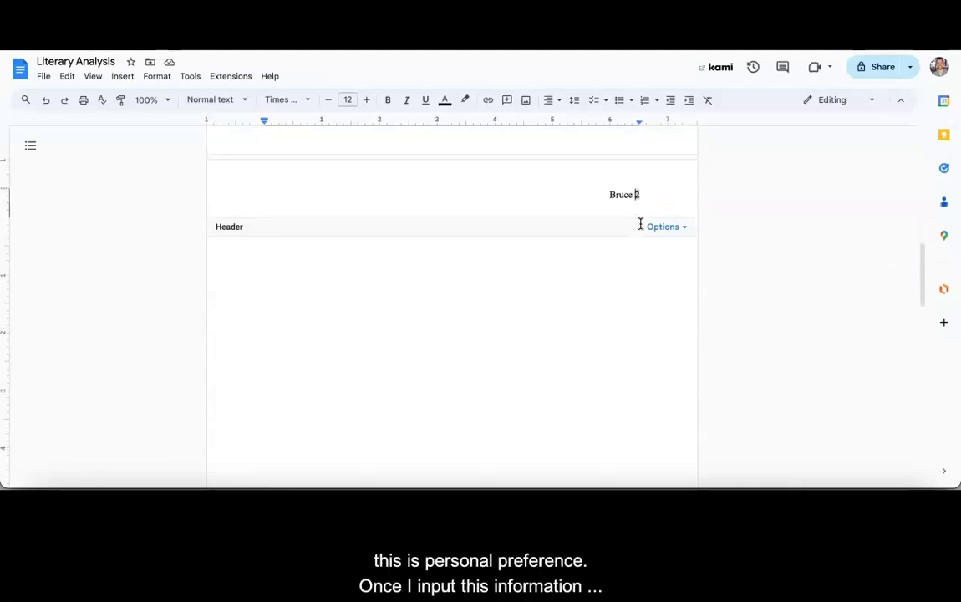
scroll(640, 224, "down", 10)
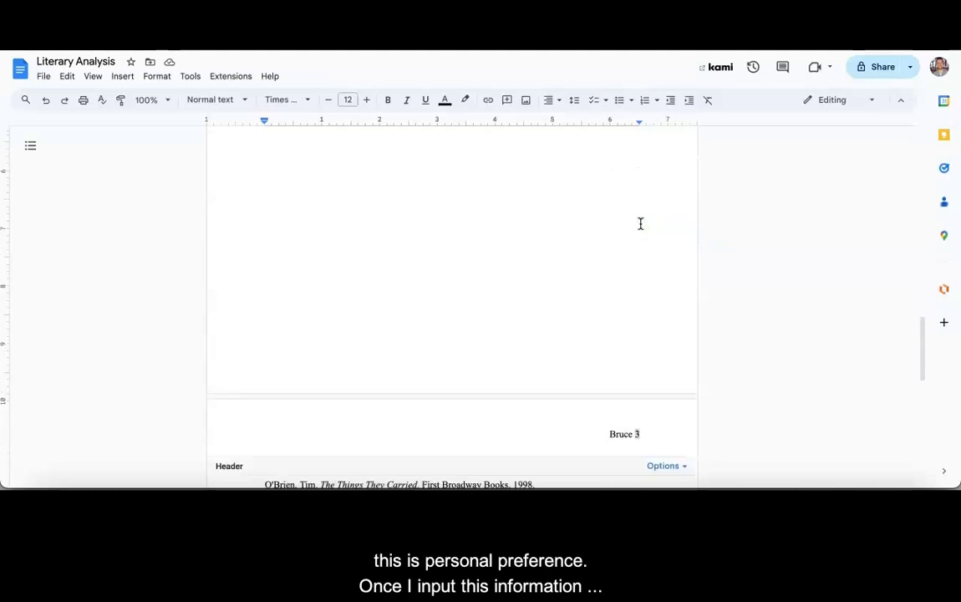
scroll(640, 223, "down", 5)
left_click(649, 231)
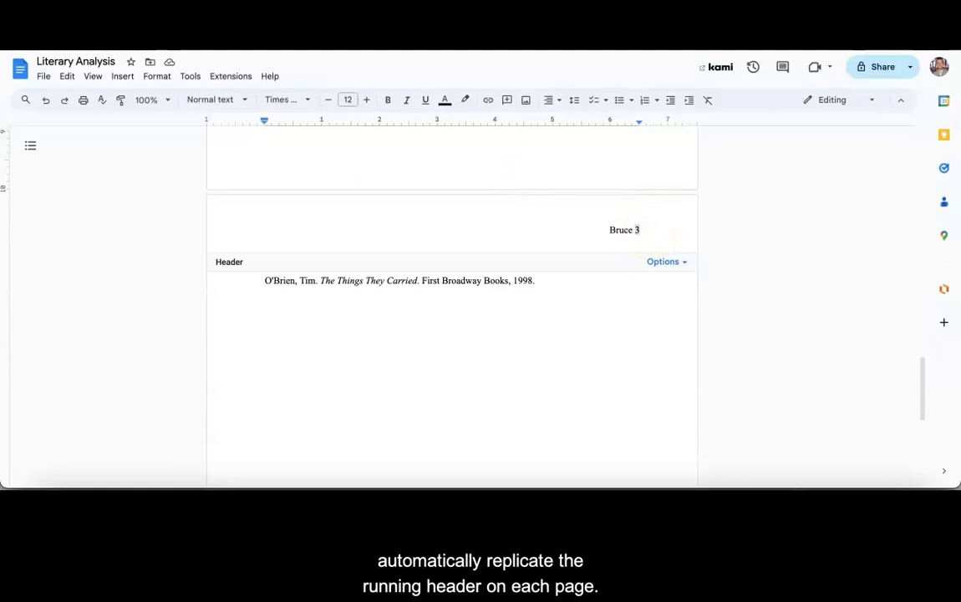
Add a centered "Works Cited" heading at the start of page 3, followed by a new left-aligned line.
left_click(270, 183)
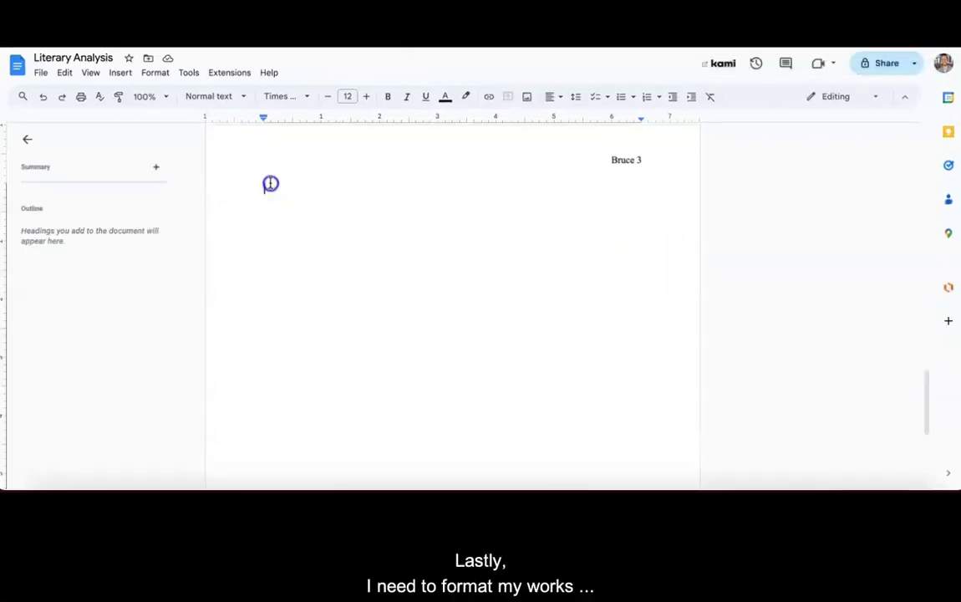
left_click(556, 107)
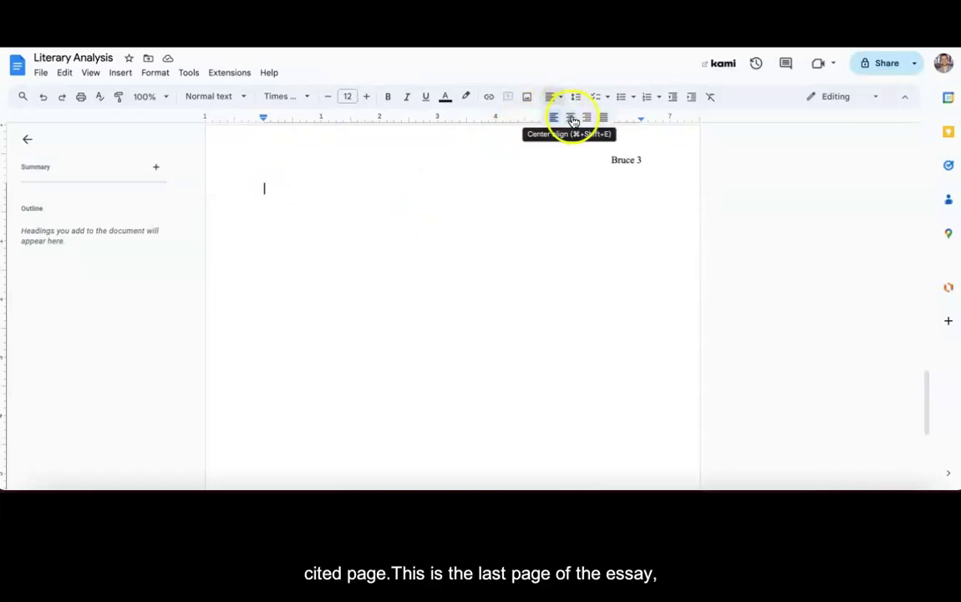
left_click(572, 119)
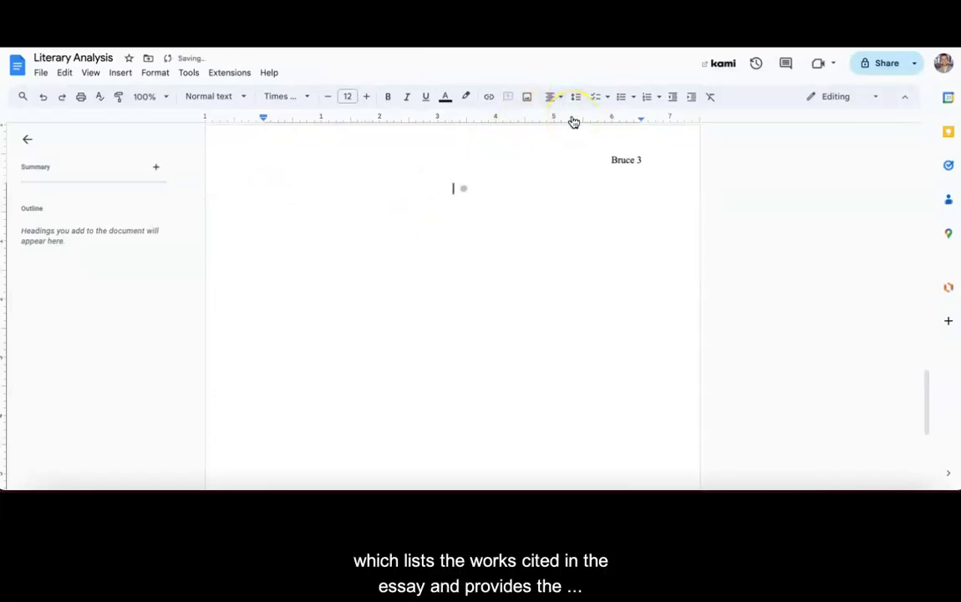
type("Works Cited")
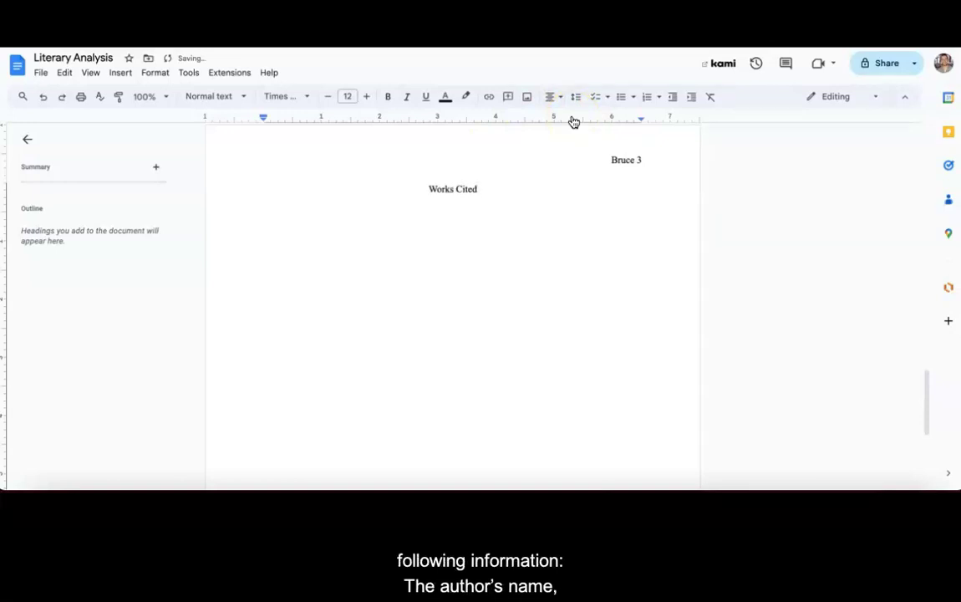
key("Return")
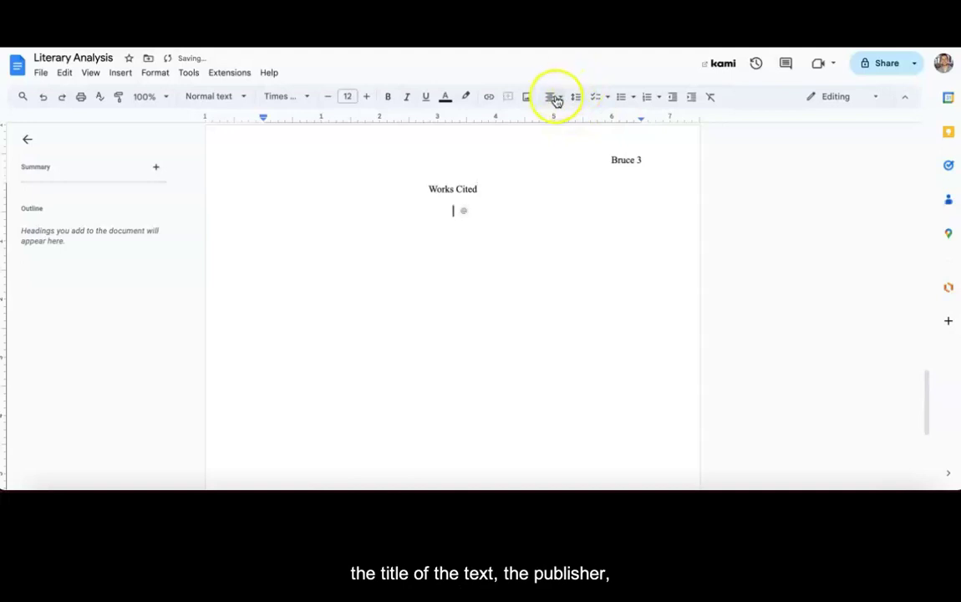
left_click(553, 97)
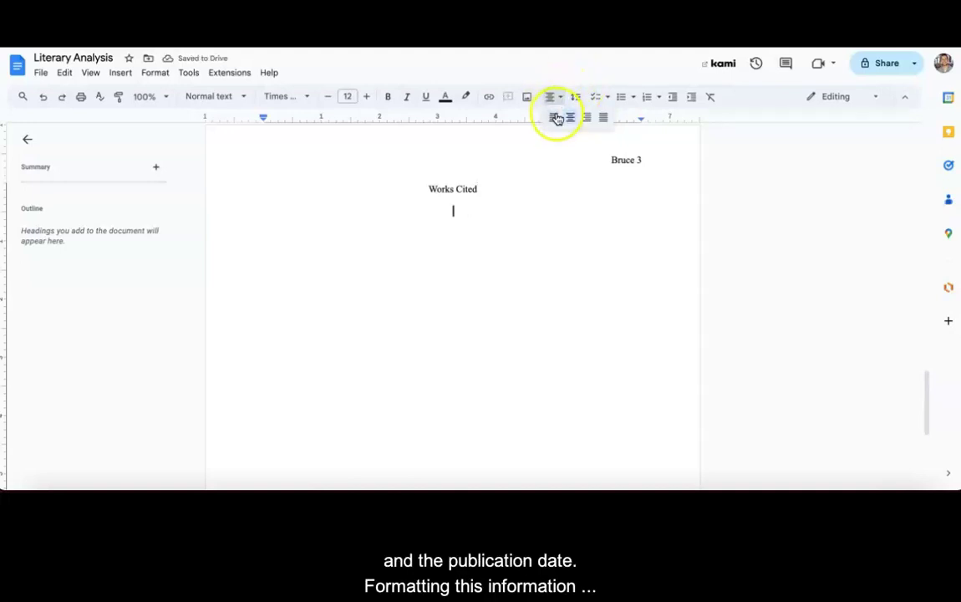
left_click(555, 117)
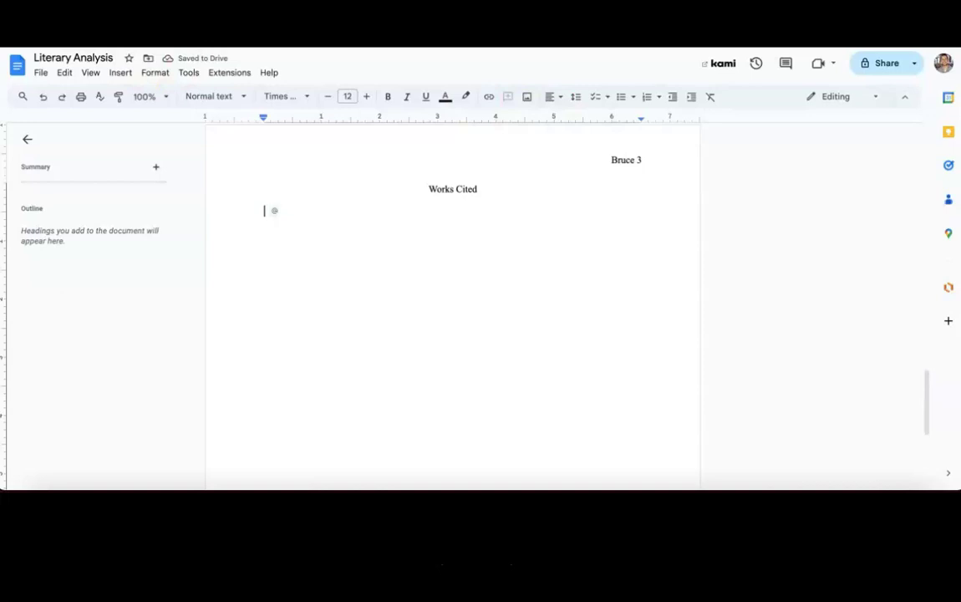
left_click(277, 195)
key("Tab")
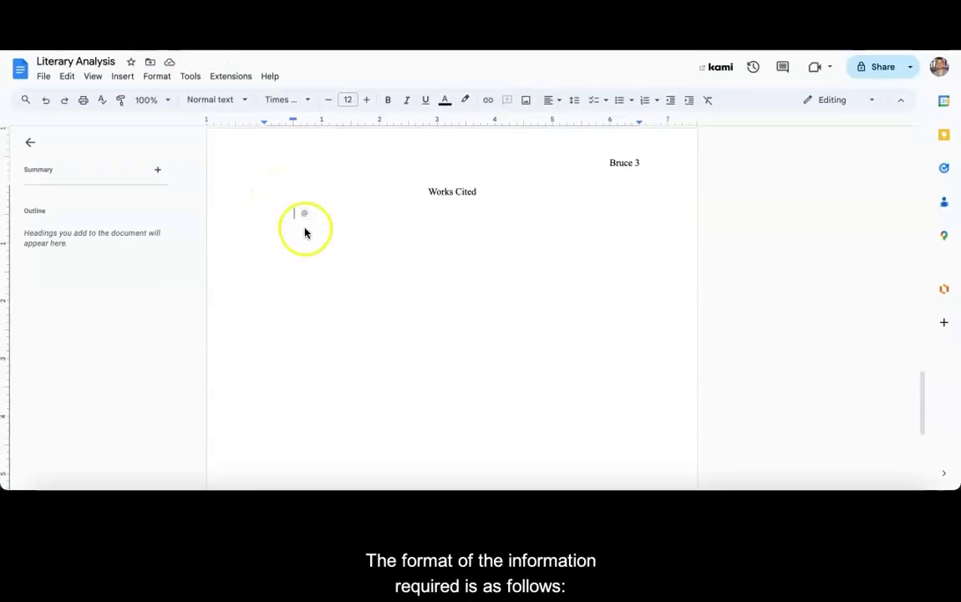
key("BackSpace")
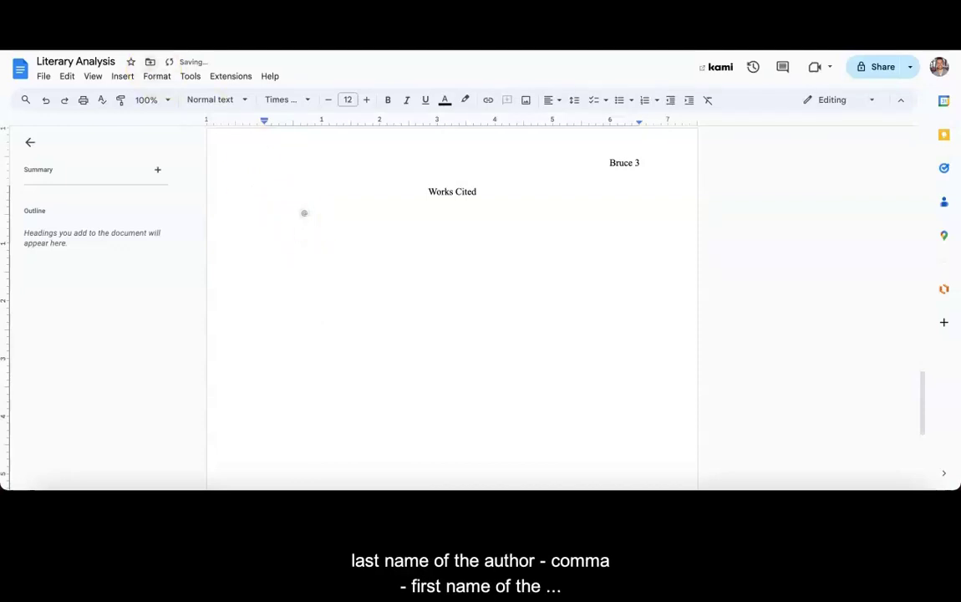
Write "Last name, first name. Title of the work." on the line below Works Cited, with the title part in italics.
type("Last")
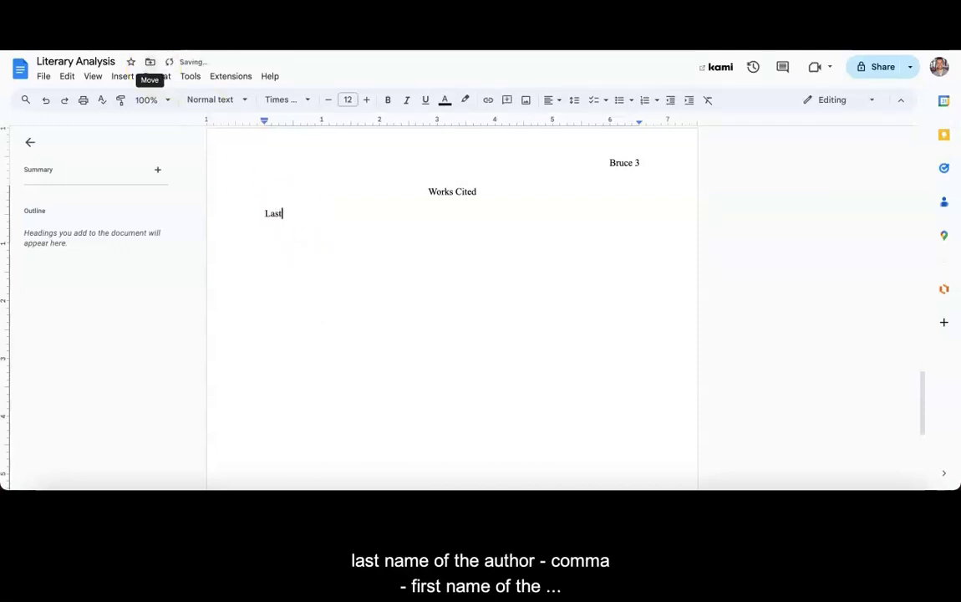
type(" name,")
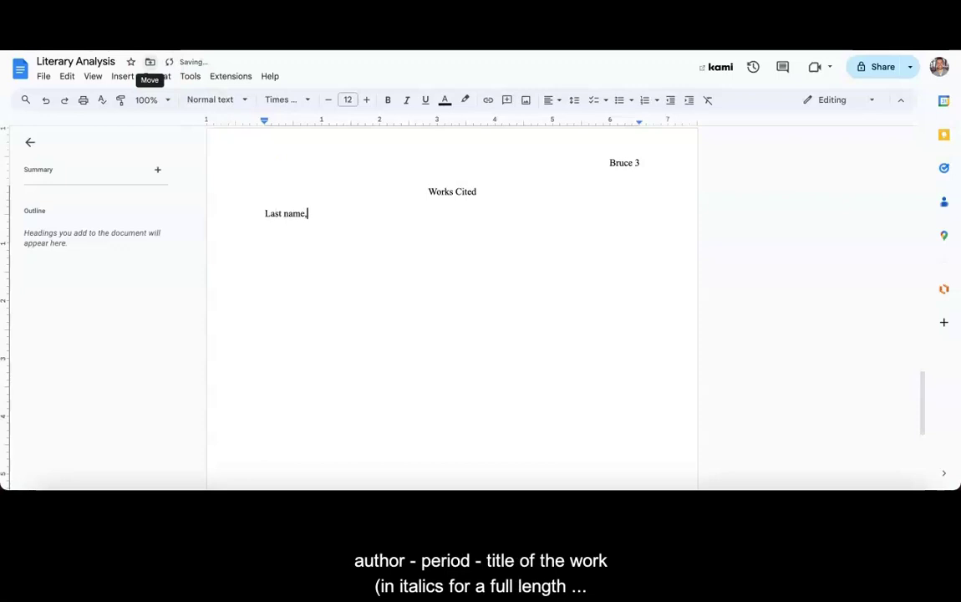
type(" first name.")
key("ctrl+i")
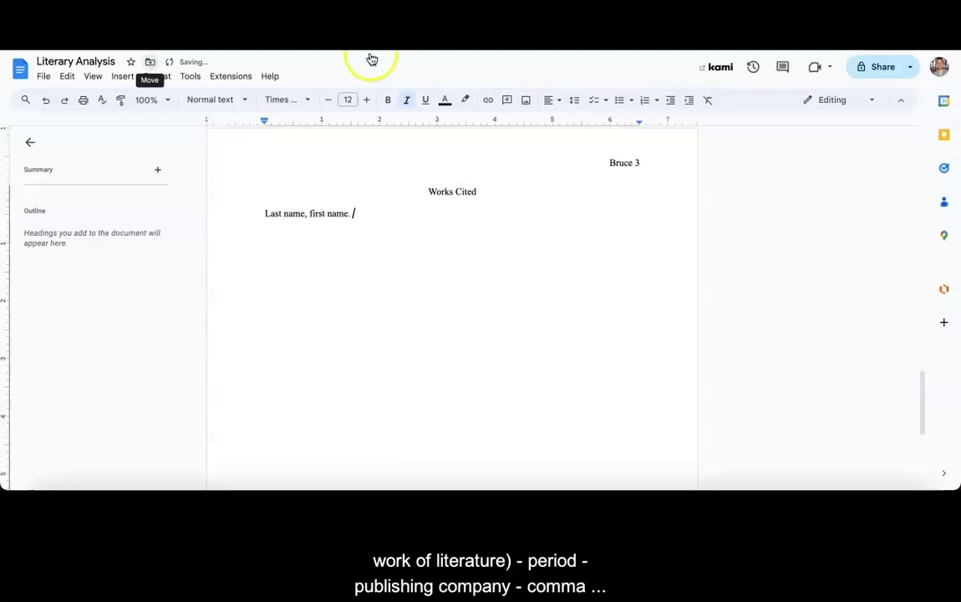
type("Ti")
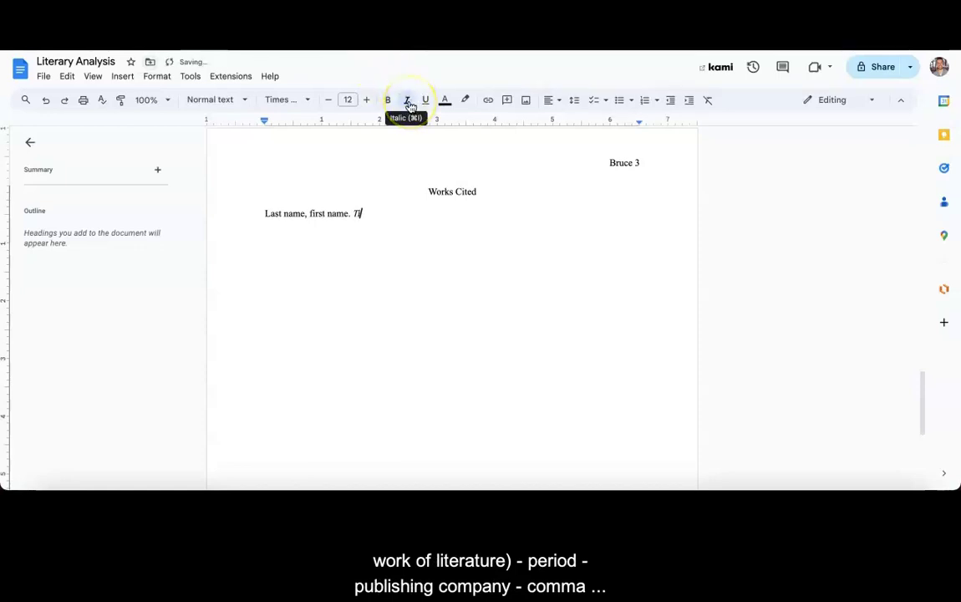
type("tle of the work.")
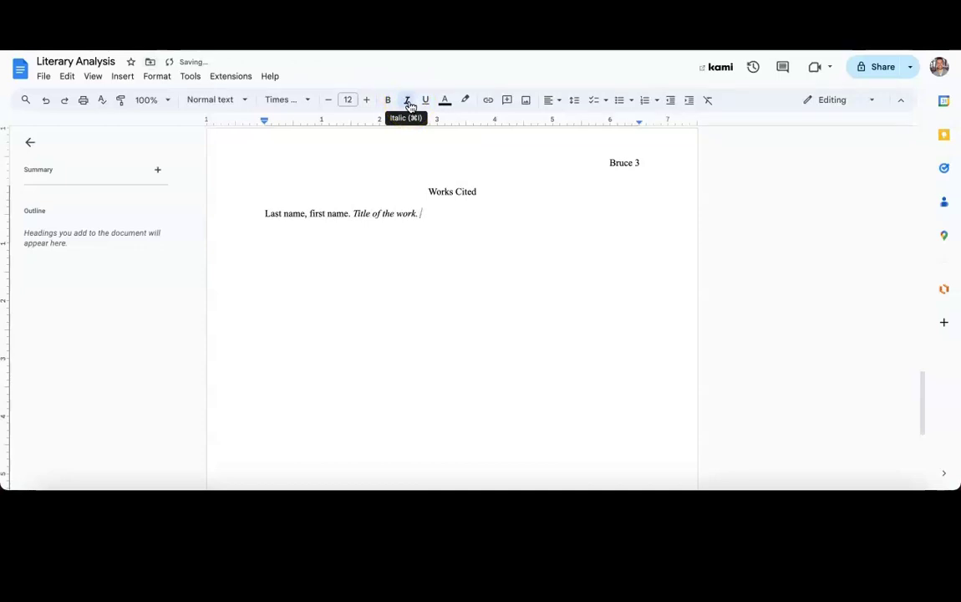
Complete the citation template with "Publishing company, date published." in non-italic text.
left_click(408, 101)
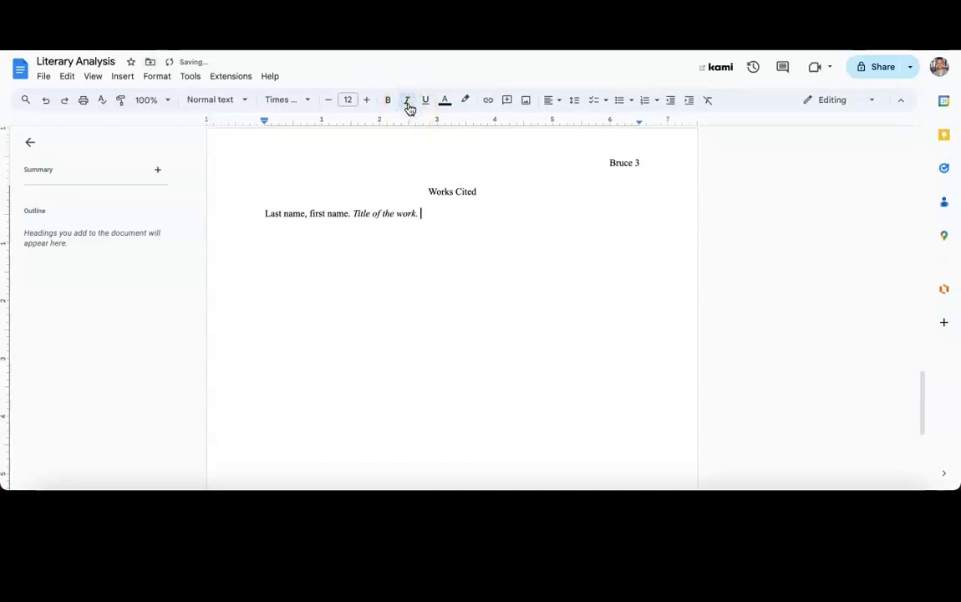
type("Publishing ")
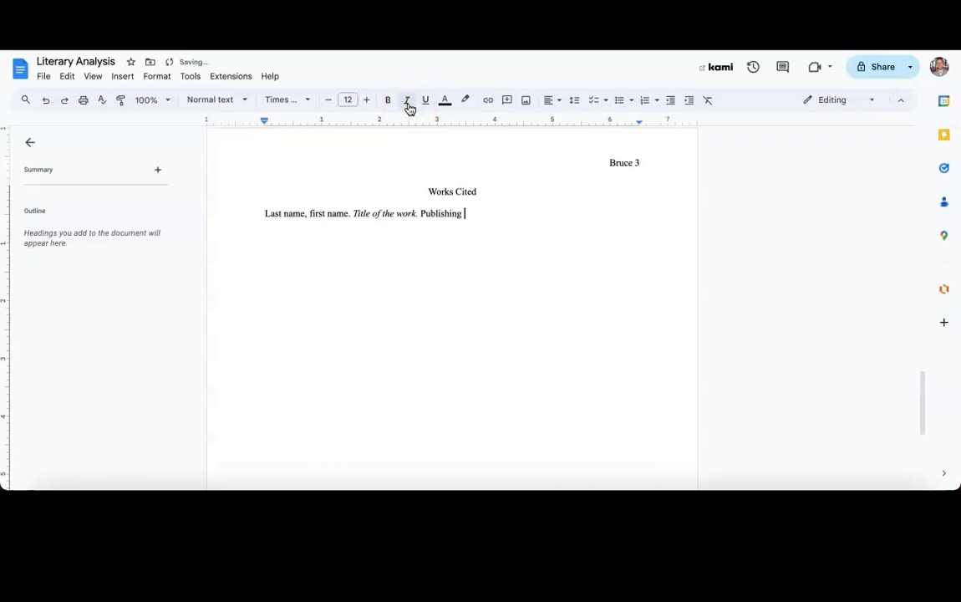
type("company")
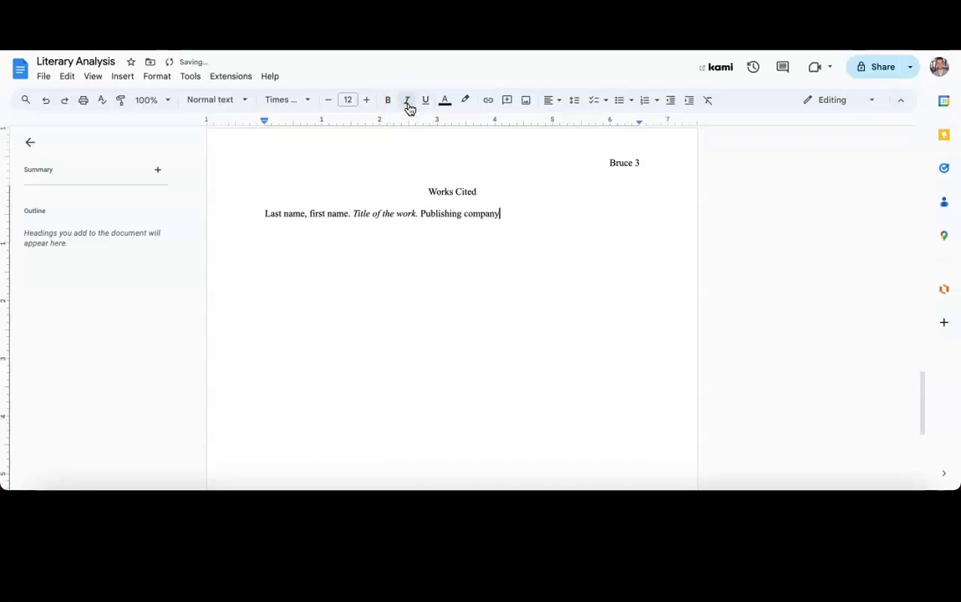
type(", date p")
type("ished.")
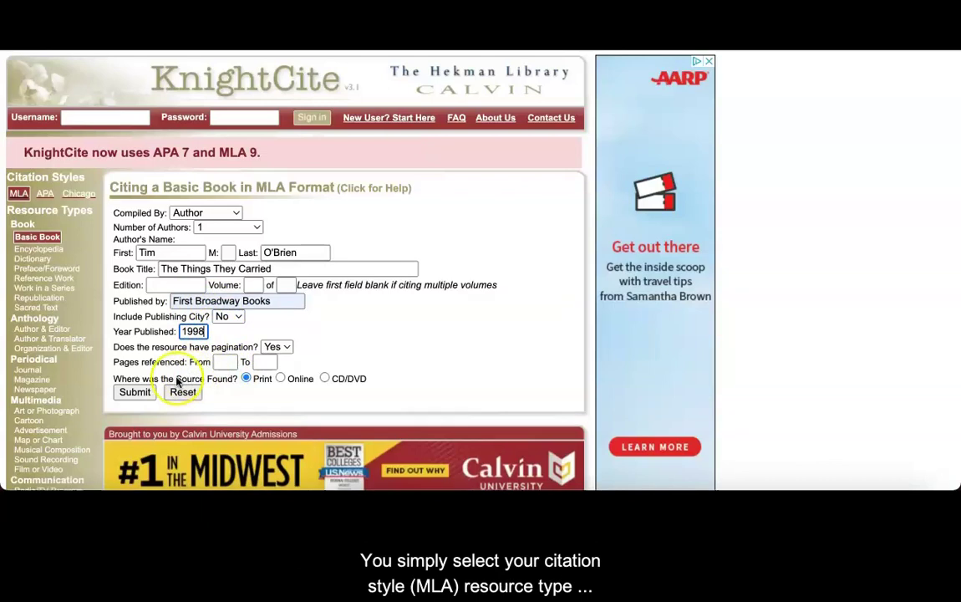
In KnightCite, generate the MLA basic book citation for The Things They Carried and select the whole entry.
left_click(134, 392)
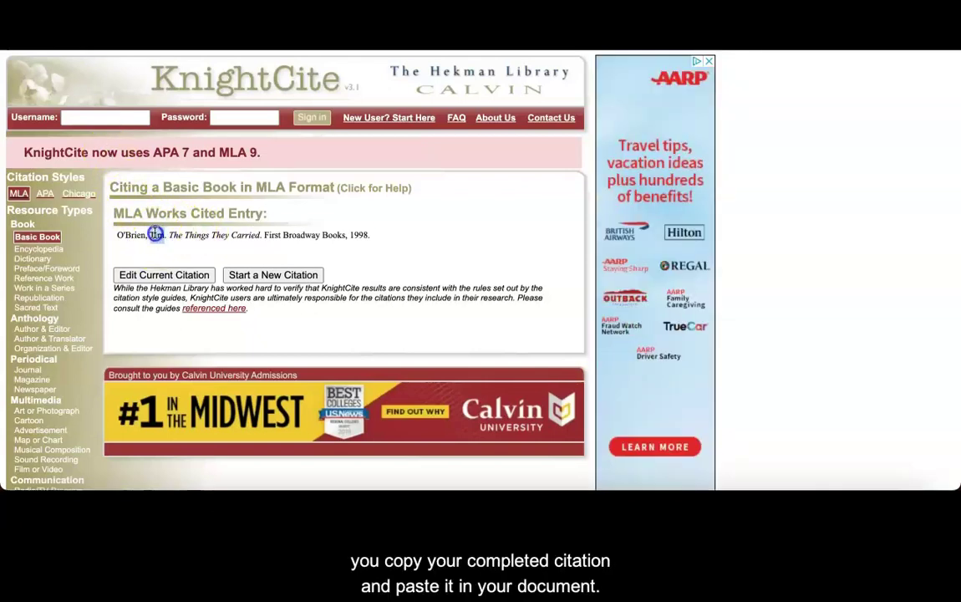
triple_click(155, 233)
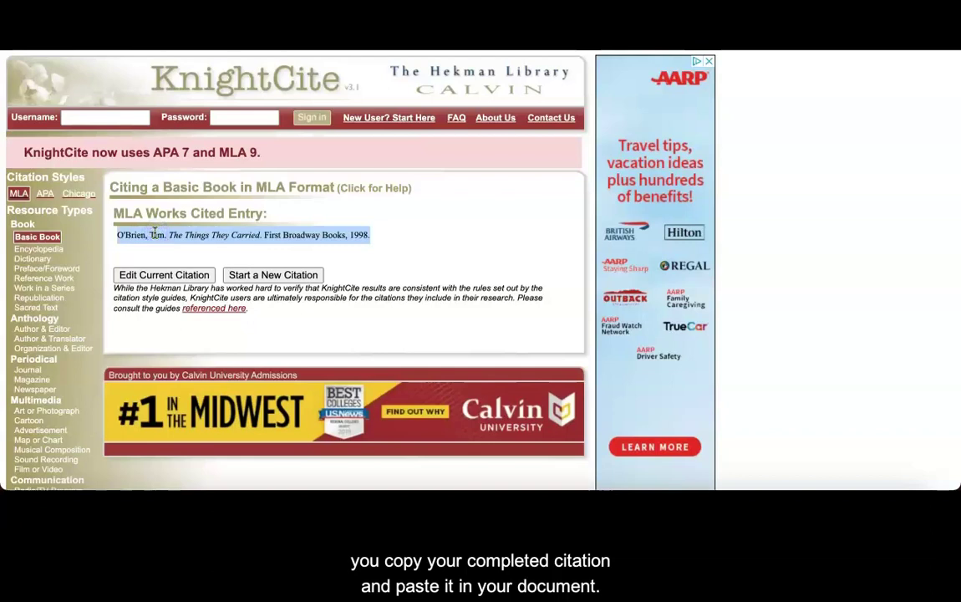